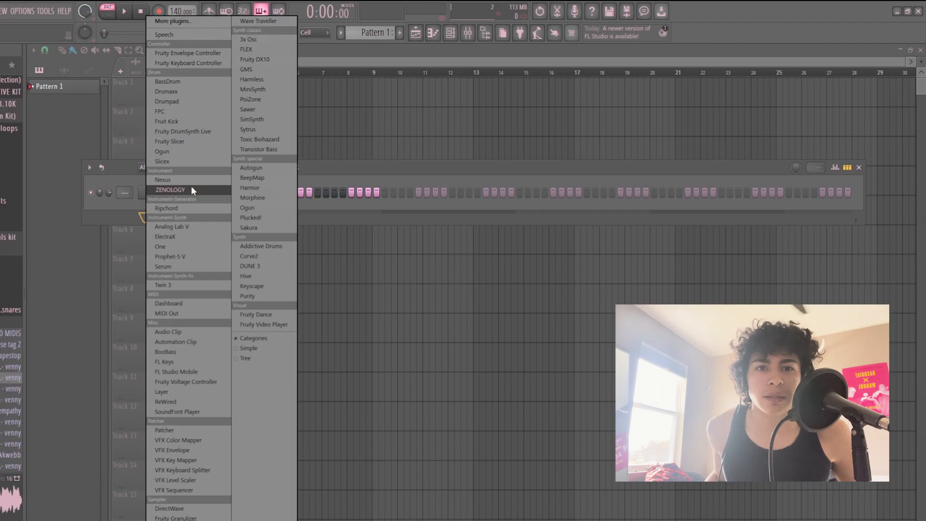
Step: Add an ElectraX instrument channel to the project, then view and close its plugin window
click(165, 236)
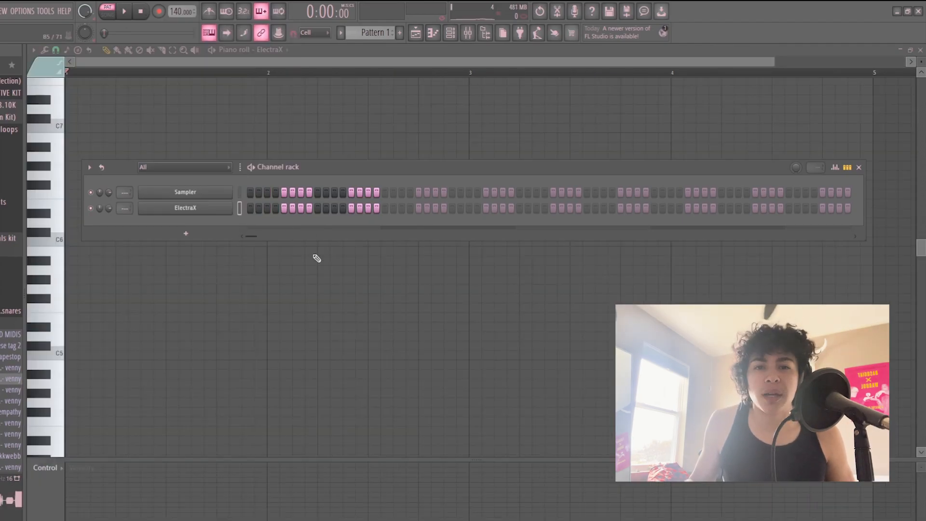
click(166, 208)
mouse_move(453, 111)
mouse_down()
mouse_move(464, 107)
mouse_move(452, 93)
mouse_up()
key(Escape)
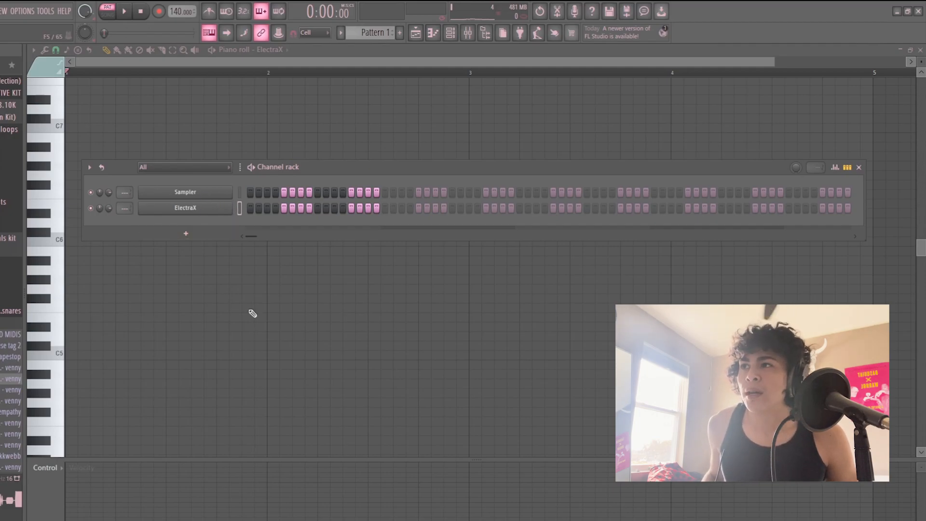
Step: Show the playlist and channel rack, and open the empty ElectraX channel in the piano roll
click(415, 32)
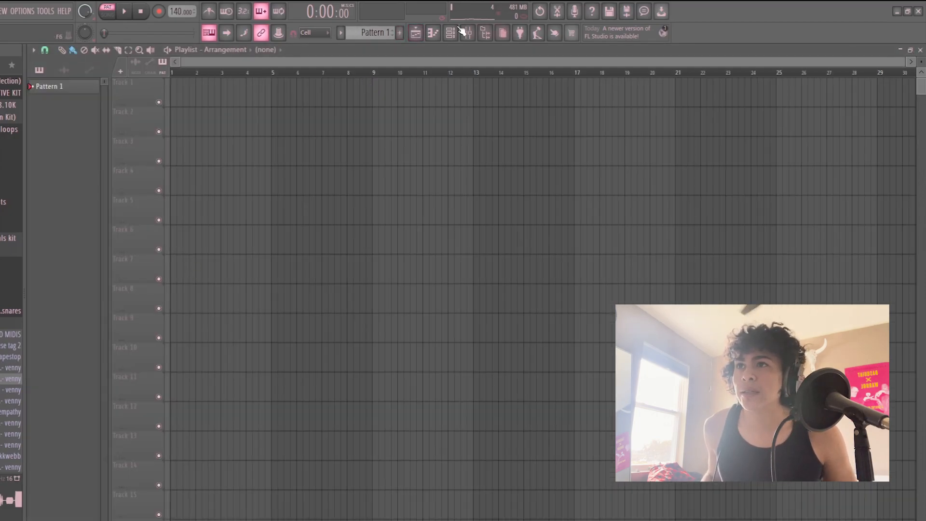
click(450, 32)
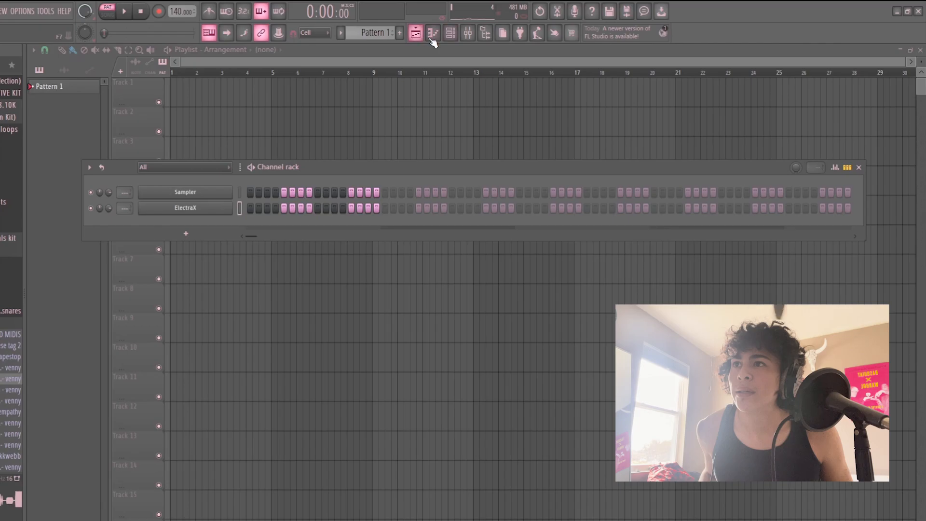
right_click(230, 206)
right_click(213, 206)
click(254, 207)
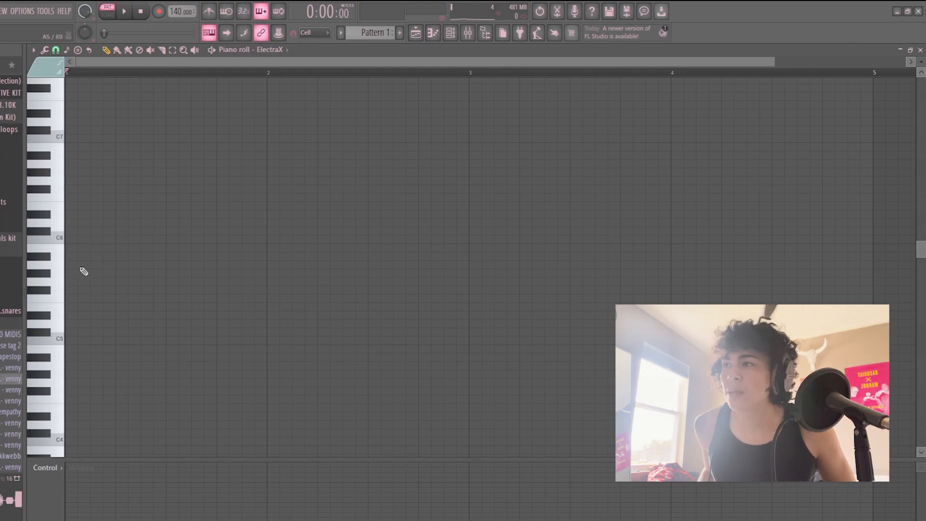
Step: Place five trial notes near the start of bar 1: C6, F#6, A#6, D#7 and D6
click(78, 239)
click(78, 189)
click(127, 155)
click(127, 113)
click(159, 223)
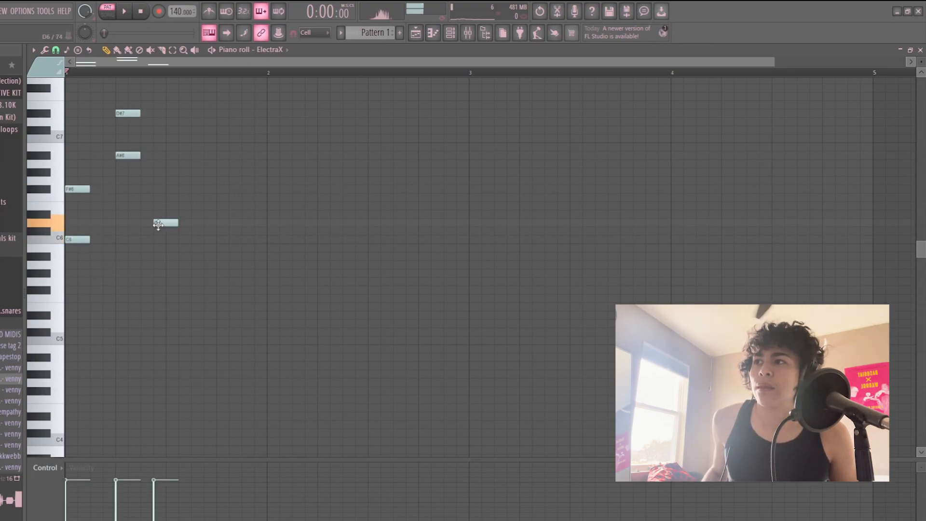
Step: Delete all five trial notes from the ElectraX piano roll
right_click(165, 223)
right_click(128, 114)
right_click(127, 155)
right_click(80, 240)
right_click(81, 189)
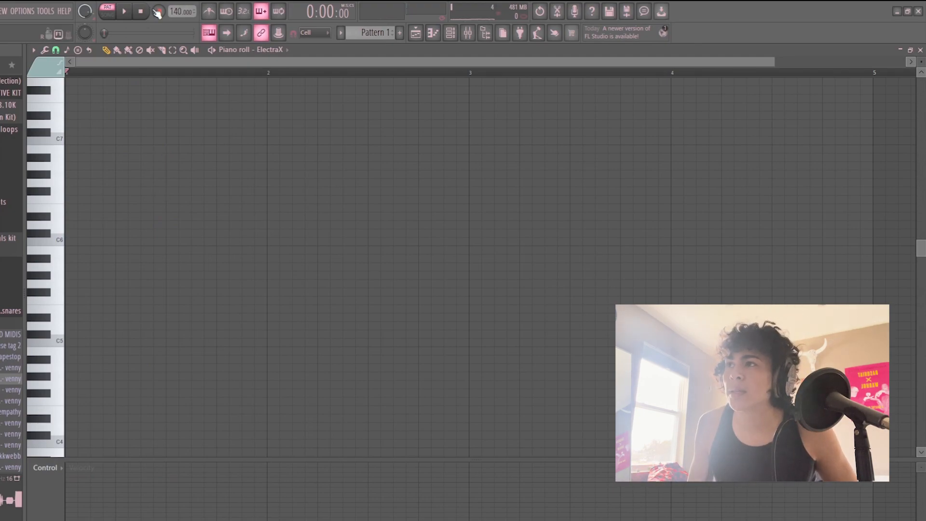
right_click(185, 8)
click(279, 10)
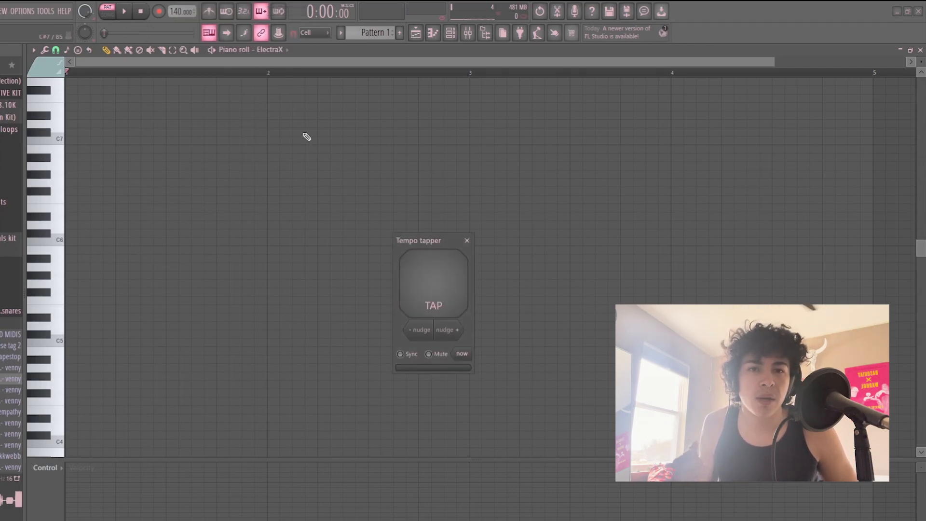
click(467, 240)
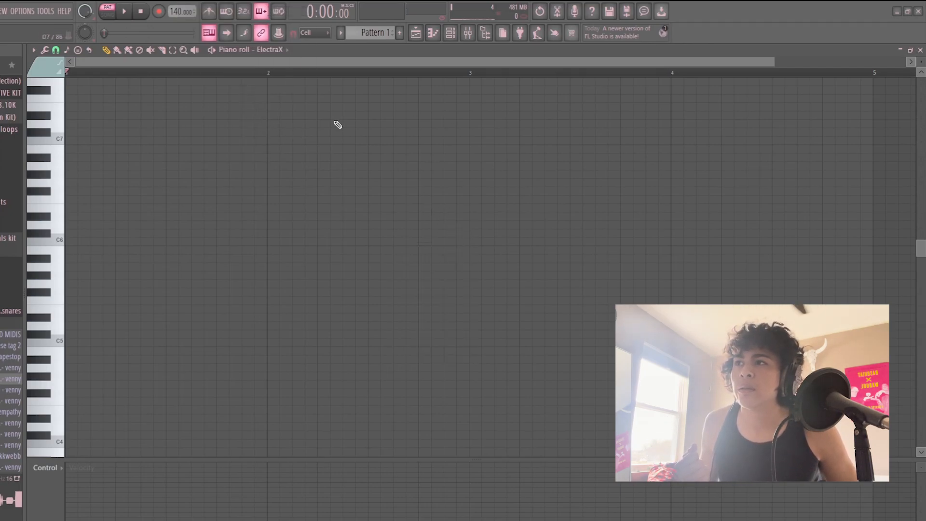
Step: Set the project tempo to 137 BPM by tapping the beat in the Tempo tapper, and close the tapper
right_click(174, 9)
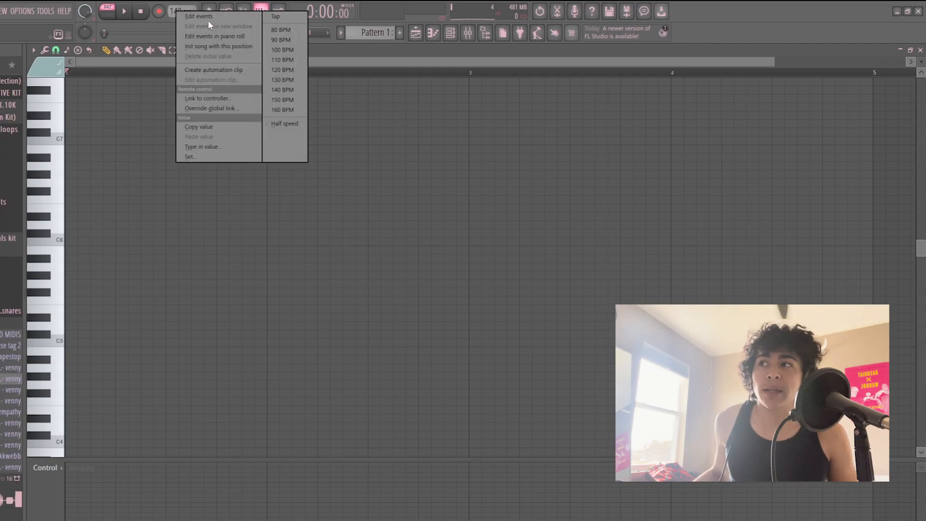
click(285, 18)
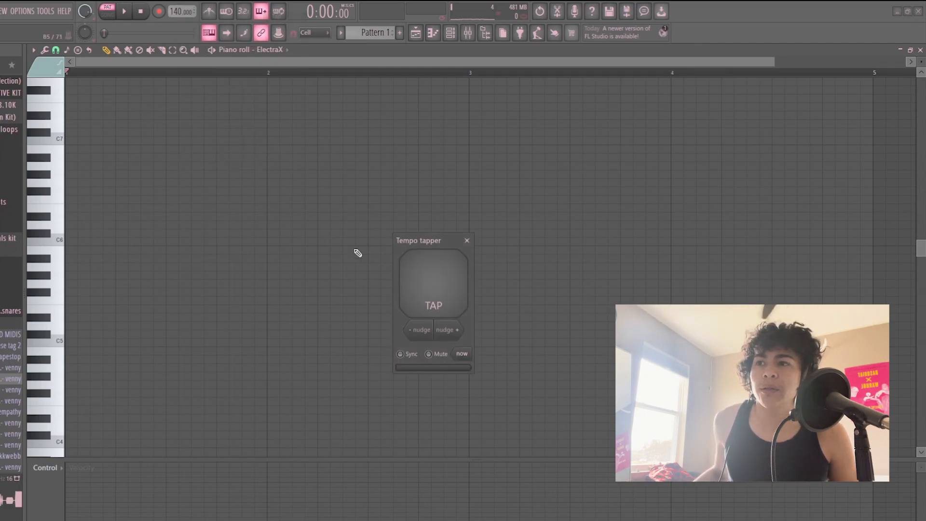
double_click(435, 283)
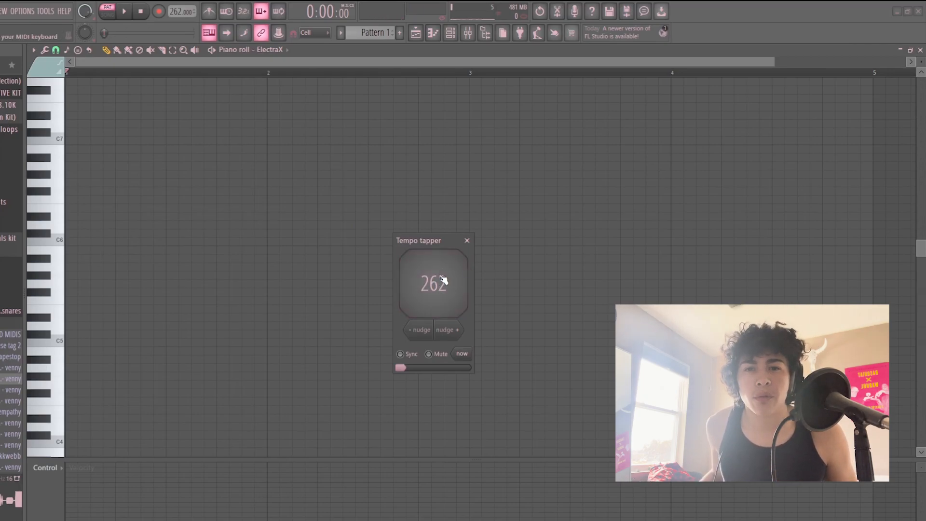
click(442, 289)
click(441, 286)
click(442, 284)
click(441, 283)
click(443, 283)
click(443, 284)
click(446, 285)
click(467, 240)
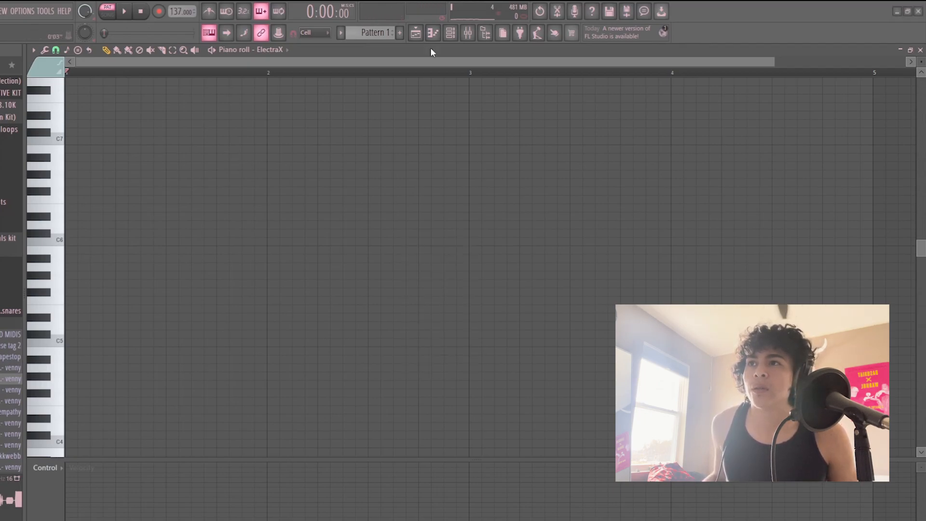
Step: Bring up the channel rack and audition the ElectraX sound by playing a few notes
click(450, 32)
key(x)
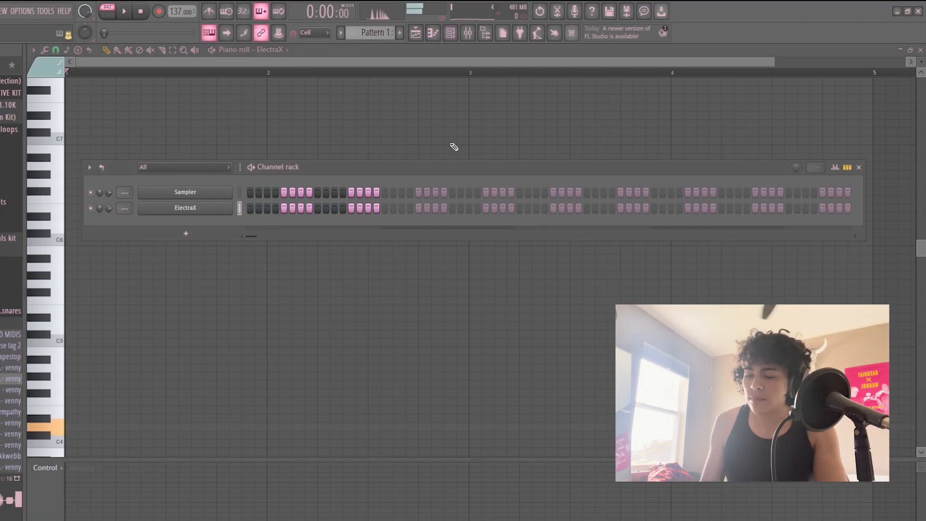
key(w)
key(e)
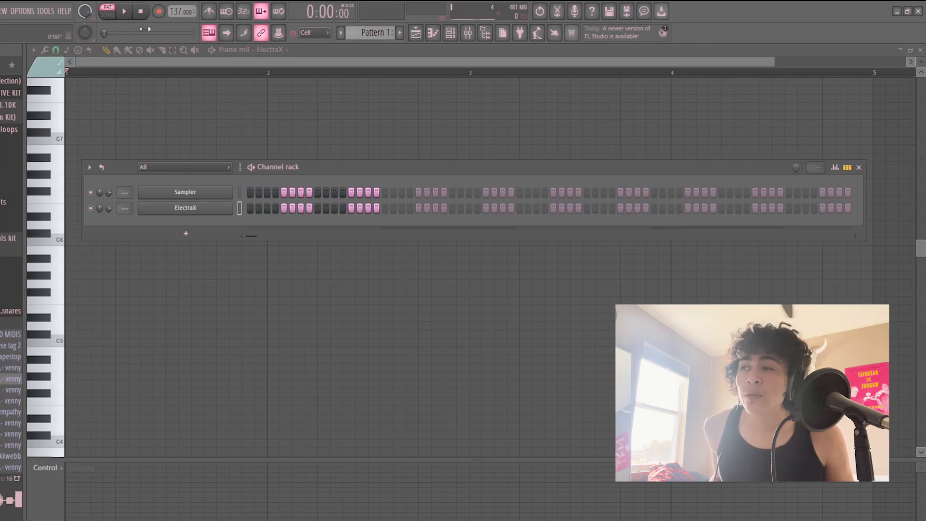
Step: Arm recording, check the recording filter options, hide the channel rack and turn on the metronome
click(160, 12)
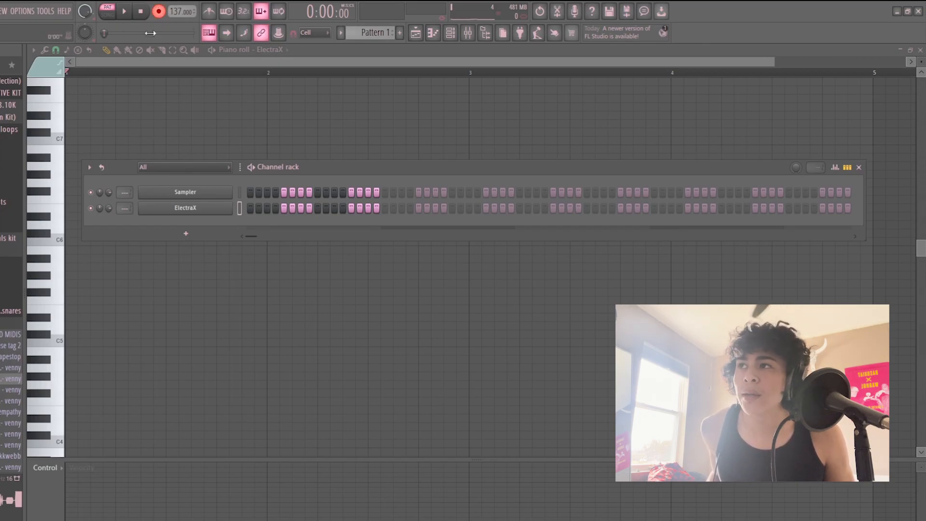
right_click(156, 12)
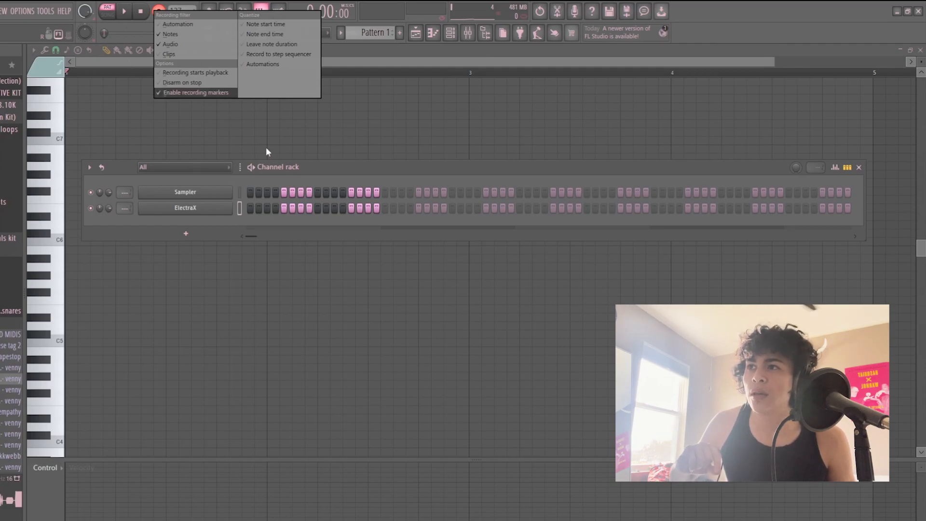
click(321, 168)
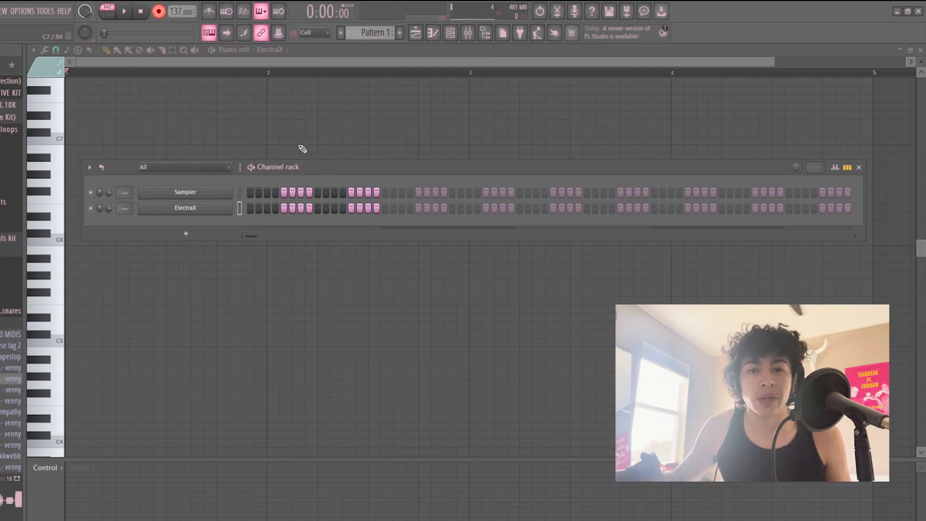
key(F6)
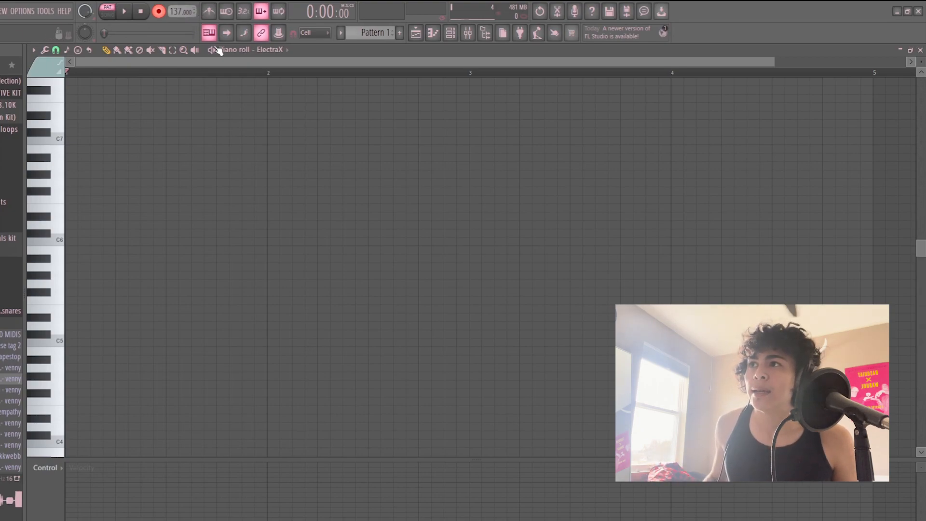
click(211, 12)
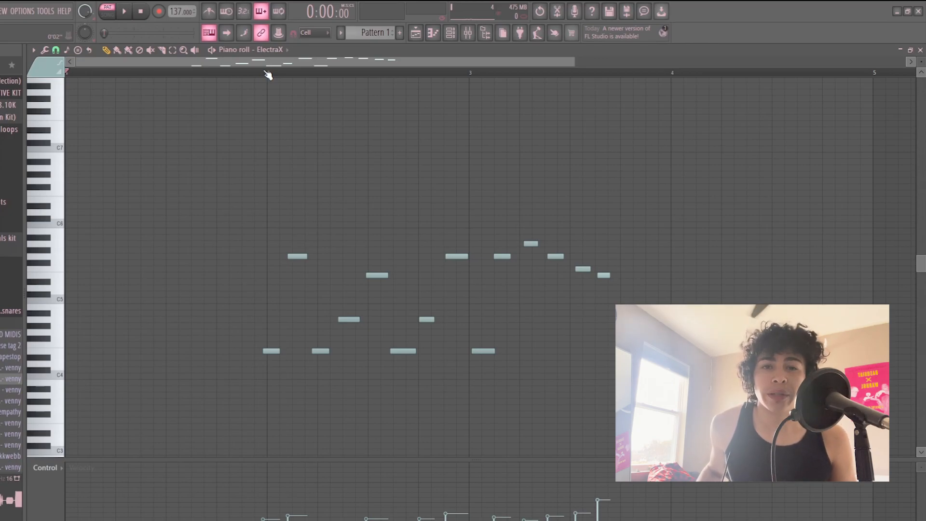
Step: Quantize the recorded ElectraX melody and move all its notes back to begin at bar 1 on E4
key(ctrl+q)
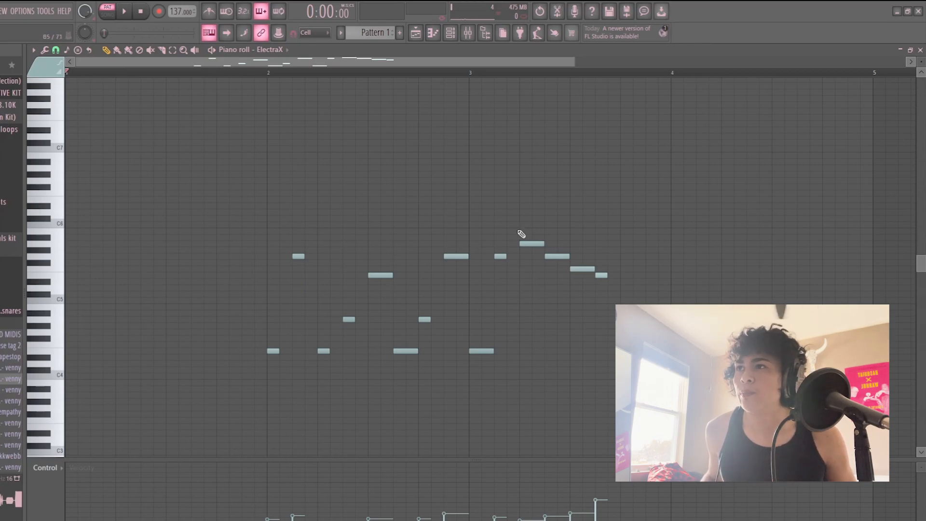
key(ctrl+a)
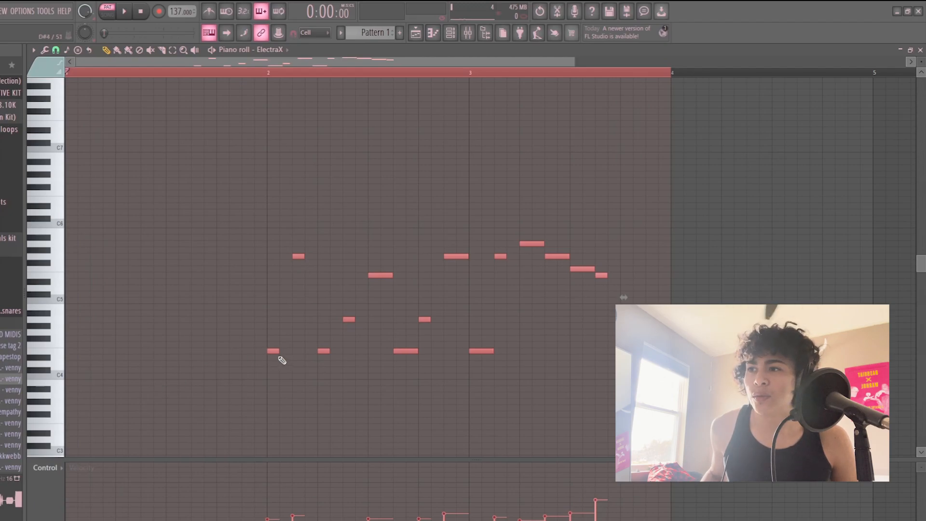
drag(273, 351, 70, 351)
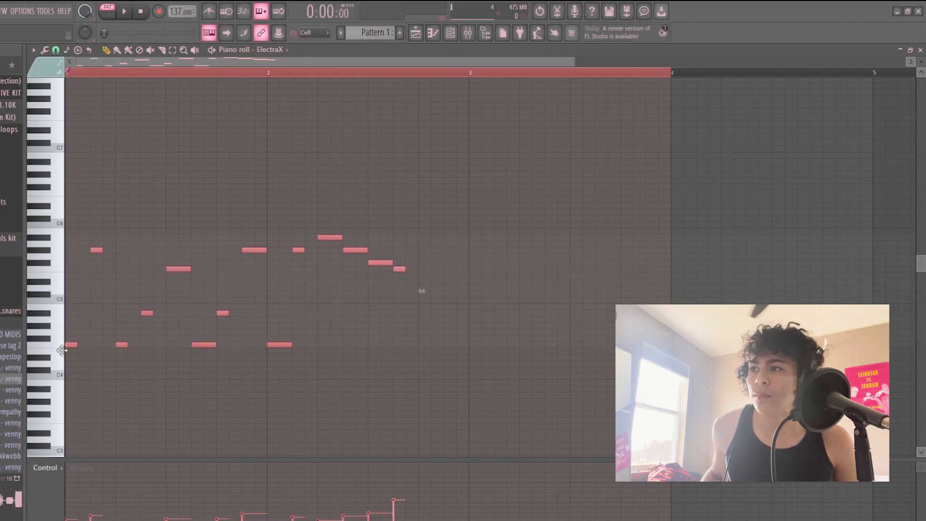
scroll(264, 69, up, 5)
ctrl+click(257, 128)
ctrl+right_click(257, 128)
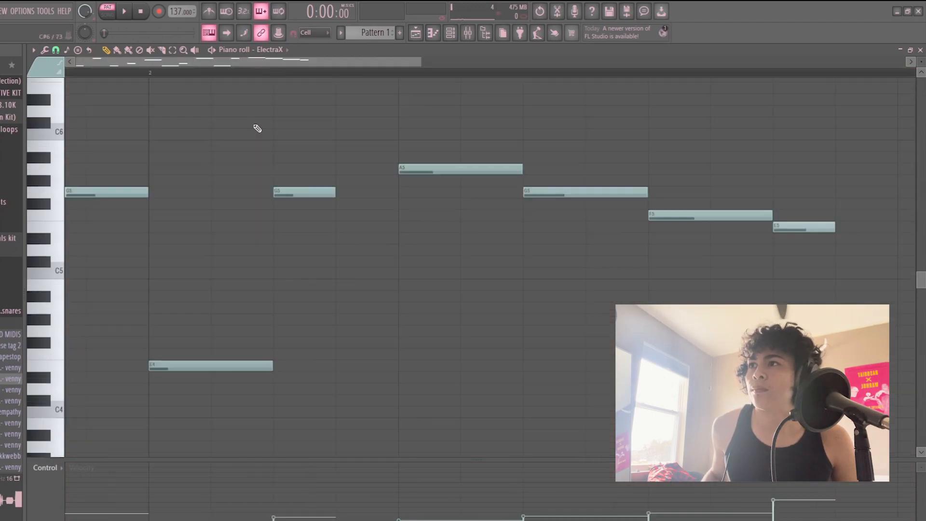
Step: Turn on the metronome and play back the quantized melody
click(209, 12)
key(space)
scroll(290, 243, down, 1)
scroll(291, 167, down, 2)
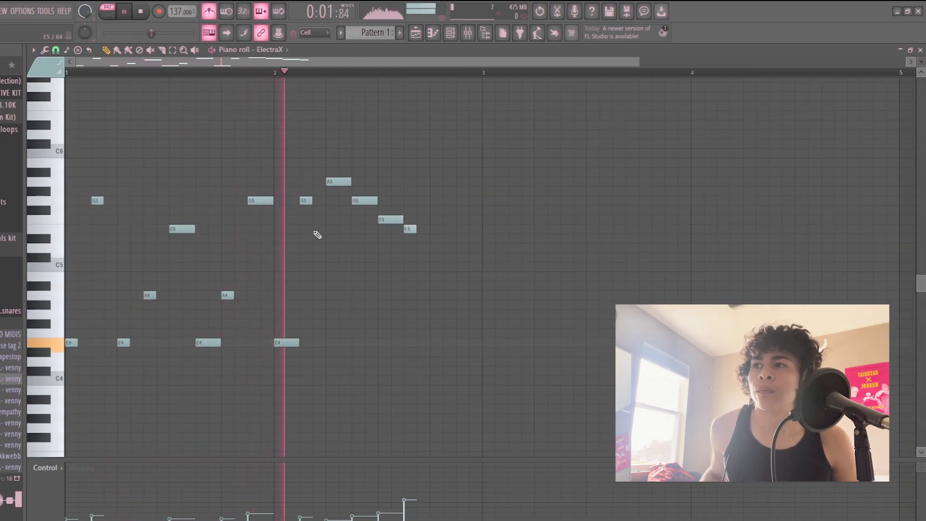
key(space)
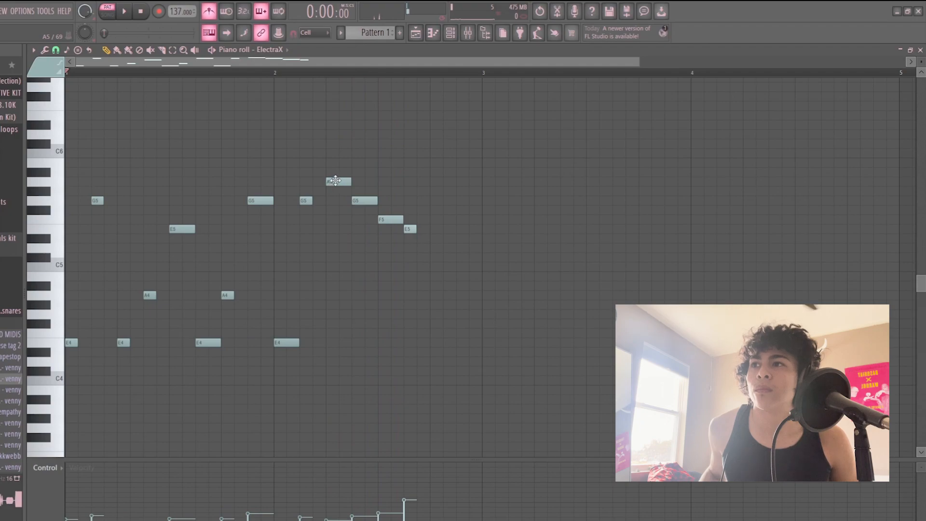
Step: Move the closing A5, G5, F5 and E5 notes in bar 2 half a beat earlier and play back the melody
drag(337, 181, 311, 181)
click(359, 201)
drag(360, 202, 334, 202)
mouse_move(390, 220)
mouse_down()
mouse_move(364, 219)
mouse_move(381, 230)
mouse_up()
key(space)
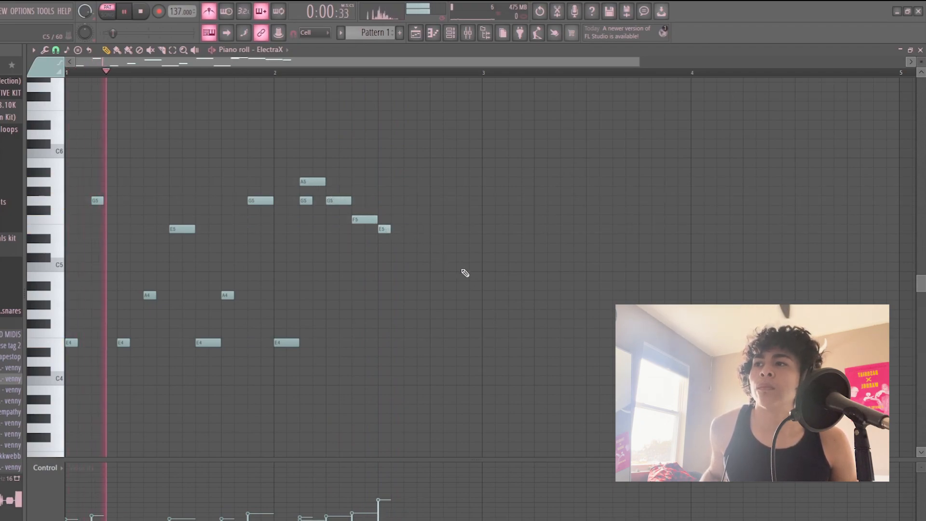
scroll(477, 284, down, 1)
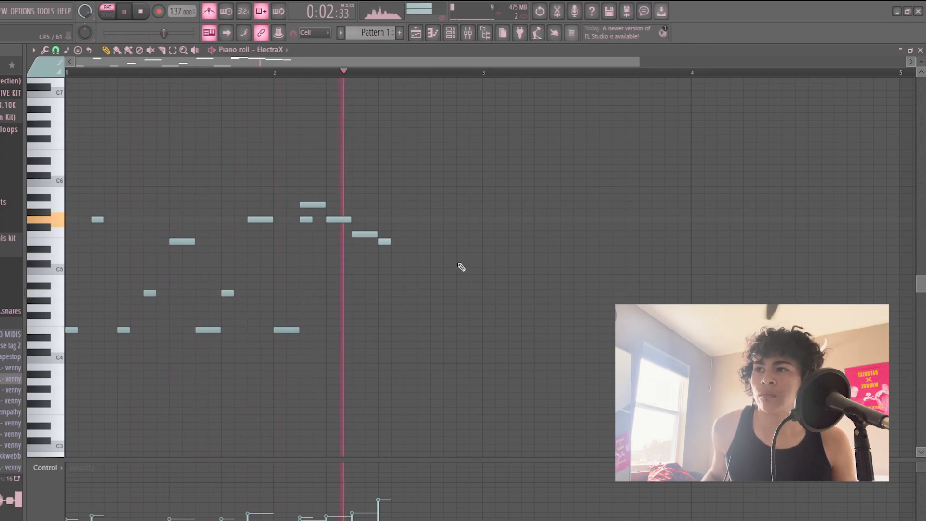
key(space)
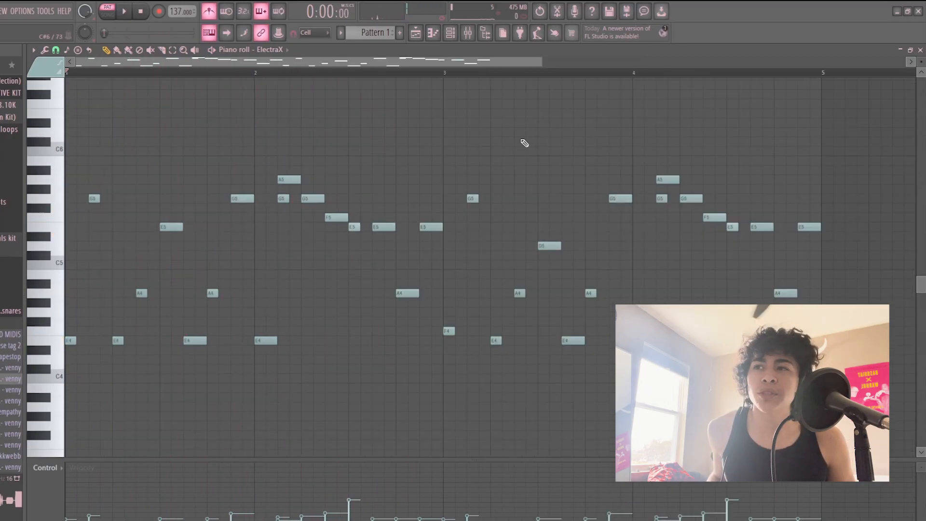
Step: Examine the notes in bars 3 and 4 of the melody by selecting and deselecting them
drag(449, 120, 826, 402)
ctrl+click(826, 366)
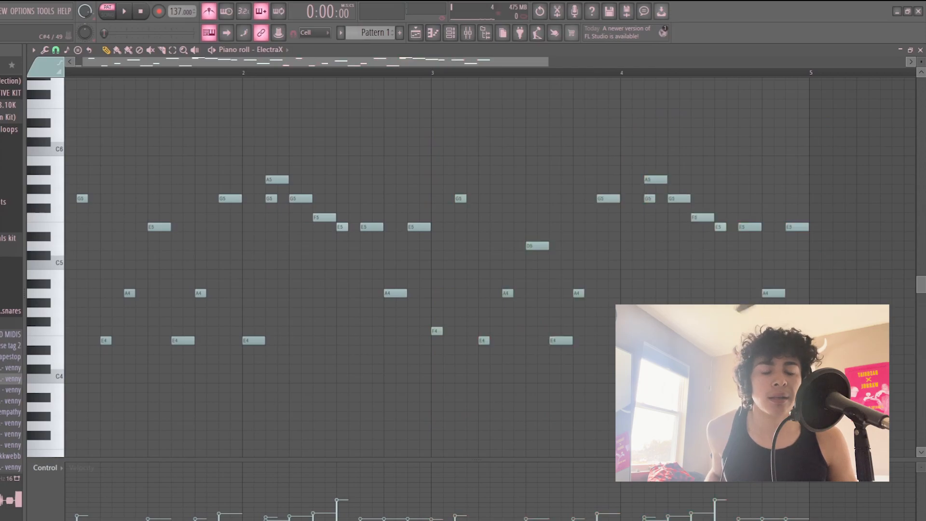
drag(835, 91, 428, 399)
ctrl+click(446, 387)
scroll(495, 372, down, 2)
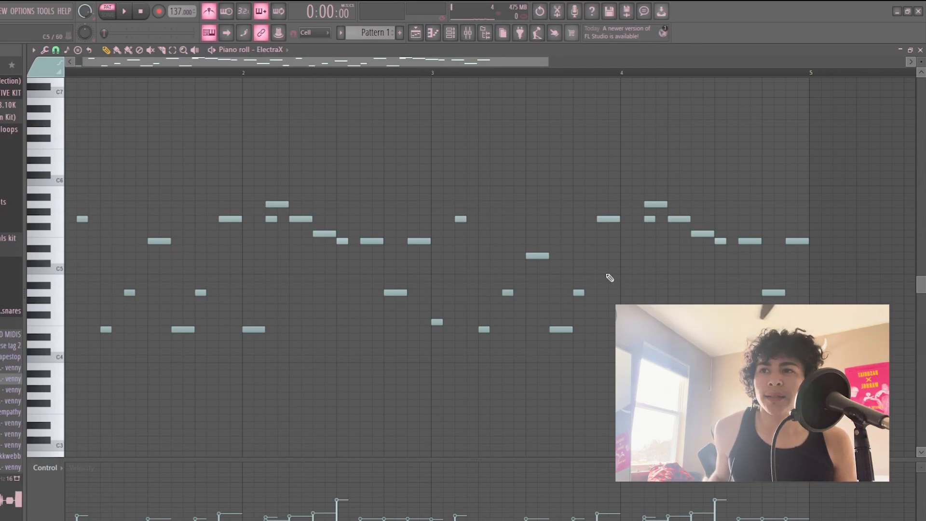
scroll(605, 162, down, 2)
scroll(523, 172, up, 4)
scroll(522, 153, down, 1)
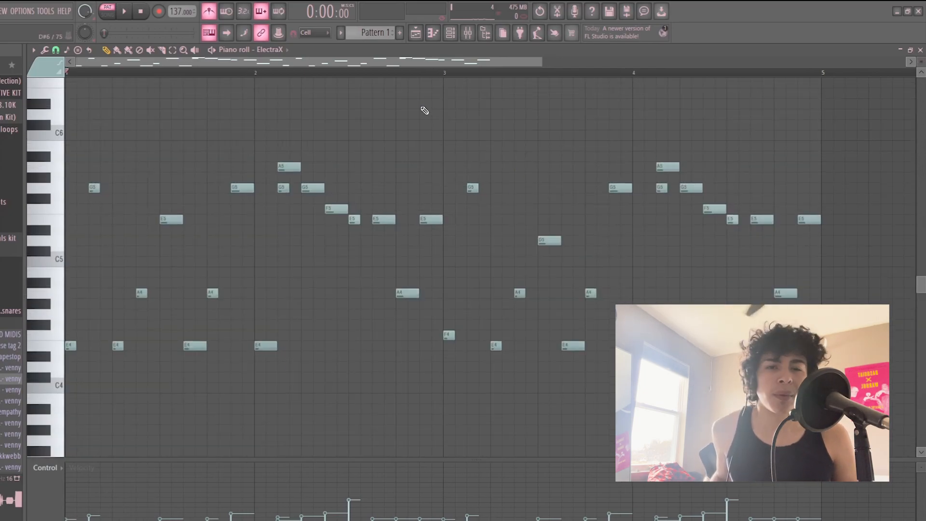
Step: Play back the four-bar melody and turn the metronome off
key(space)
scroll(560, 173, down, 1)
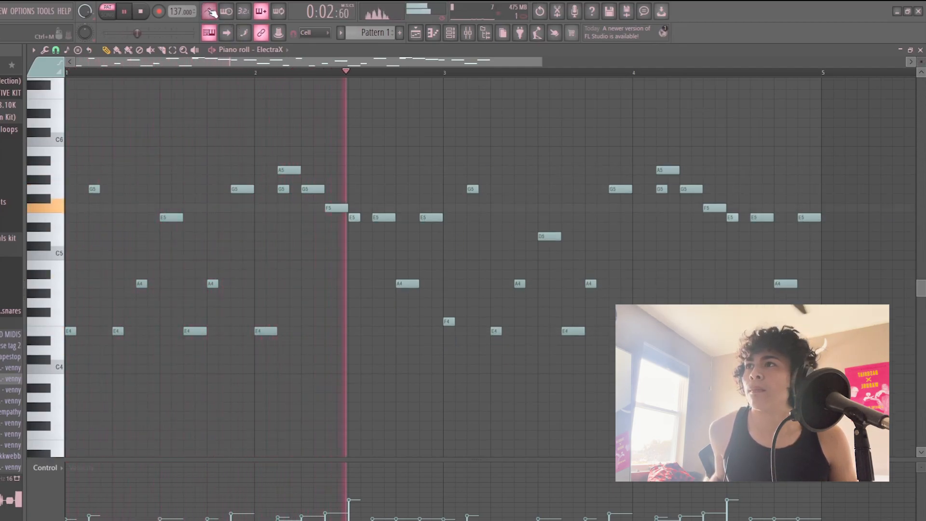
key(space)
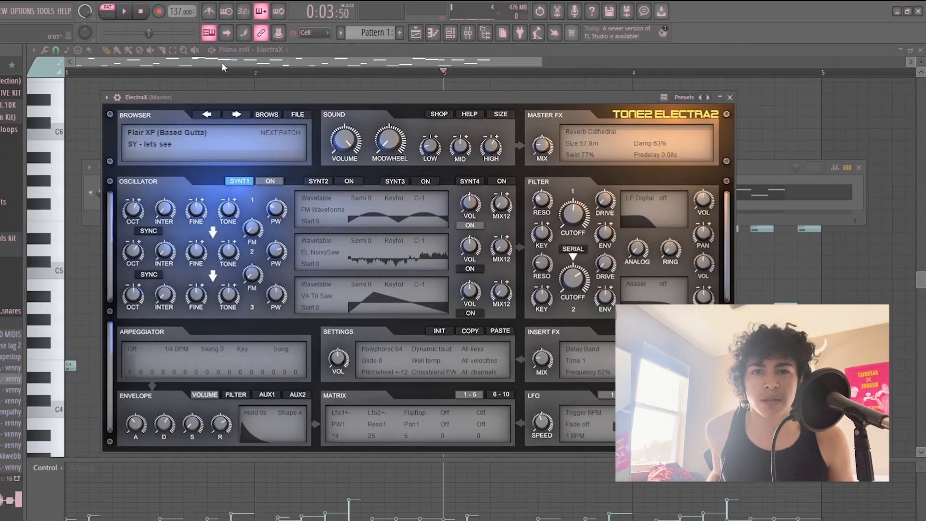
Step: Browse the Flair XP (Based Gutta) patches in ElectraX while the melody plays, ending on SY - Puree
click(227, 114)
key(space)
drag(291, 97, 297, 92)
click(250, 109)
click(244, 108)
click(240, 108)
click(220, 108)
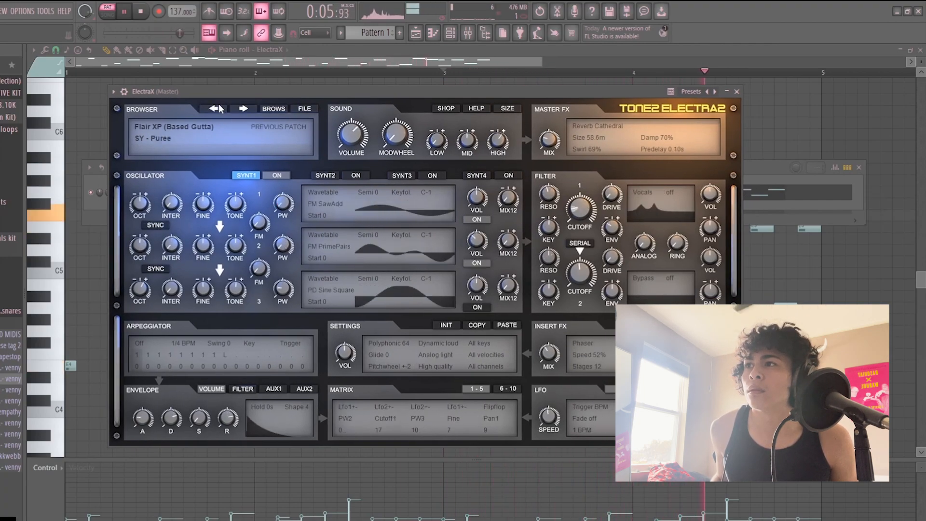
Step: Keep the SY - Puree patch, close ElectraX, and raise its whole melody by one octave
click(217, 109)
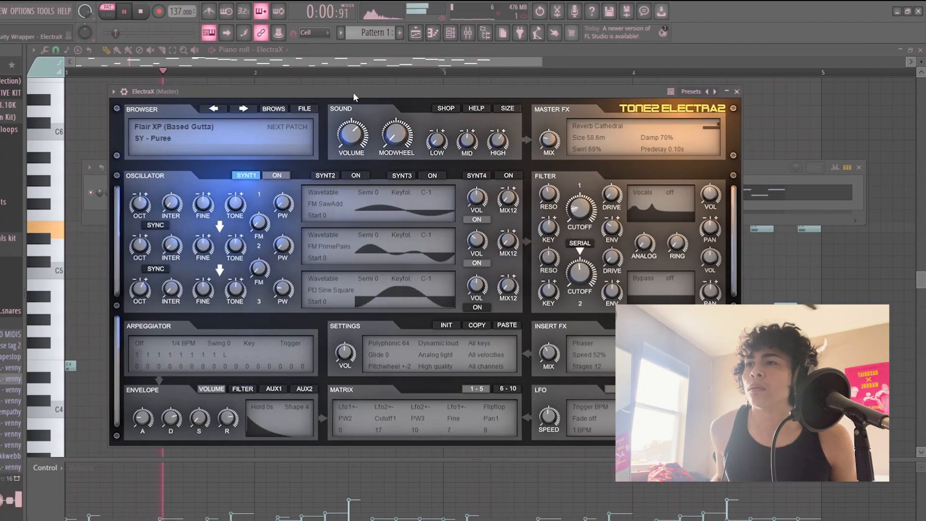
click(737, 91)
scroll(566, 254, up, 3)
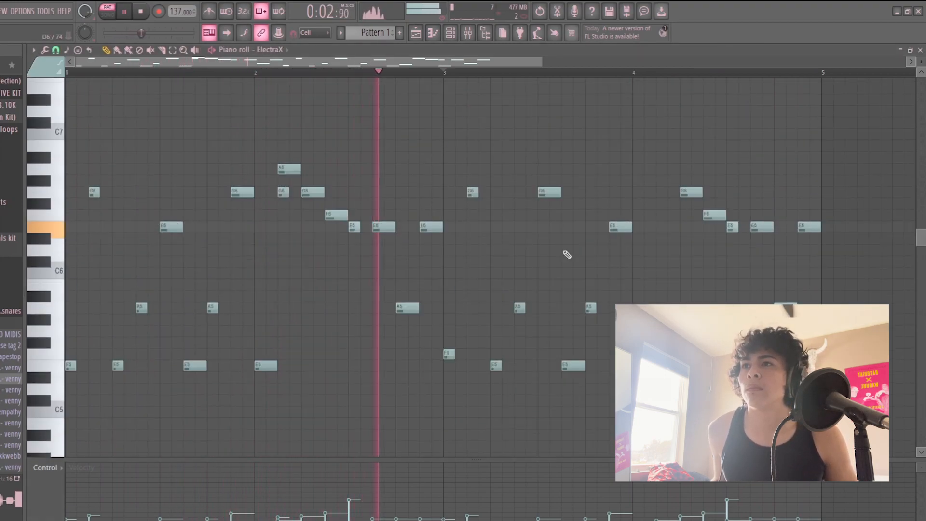
key(F6)
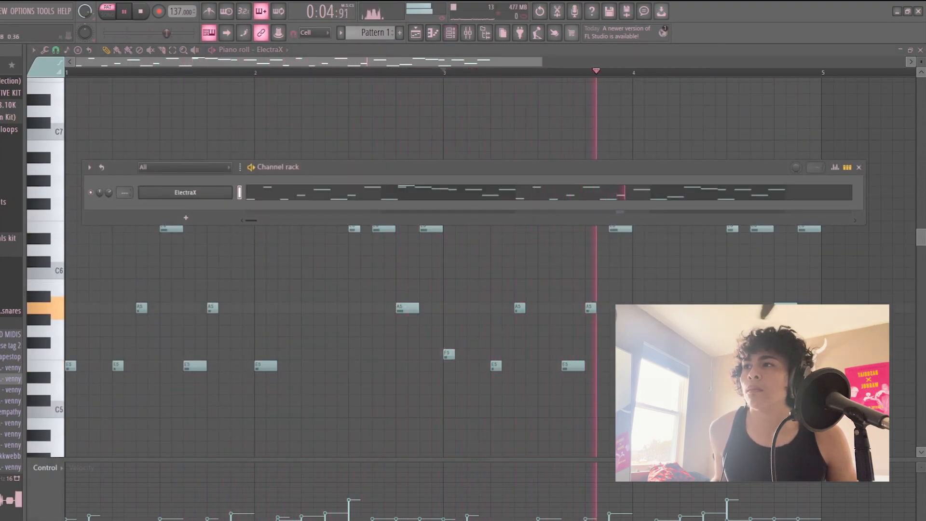
right_click(259, 109)
key(space)
key(ctrl+Up)
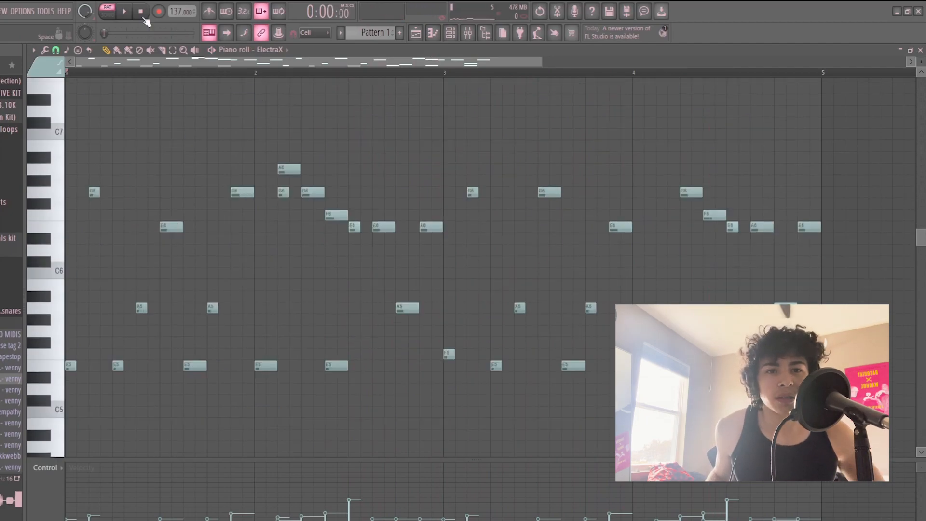
Step: Play back the raised ElectraX melody and check its channel in the channel rack
key(space)
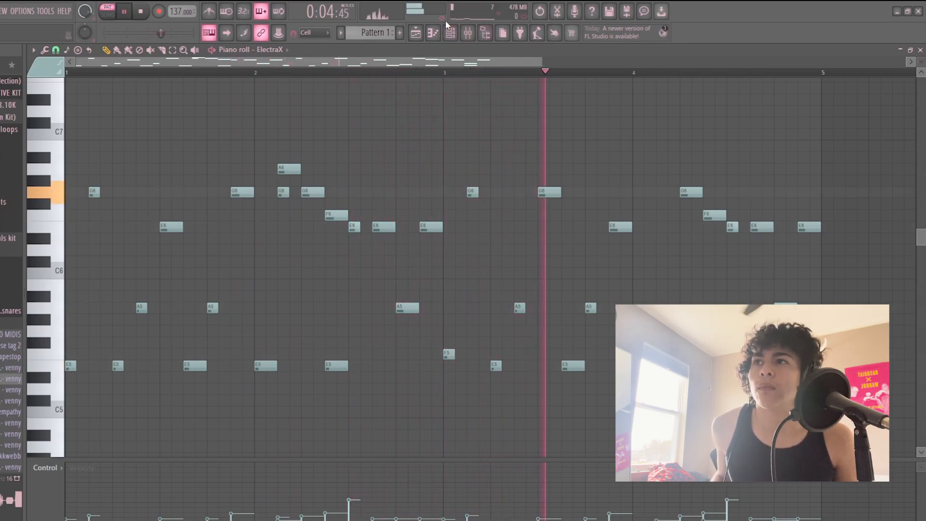
click(450, 33)
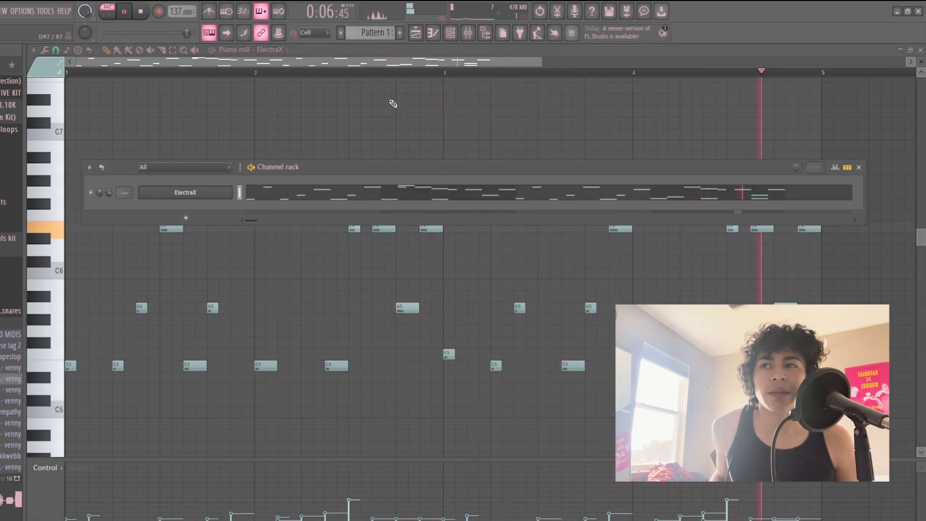
click(450, 33)
key(space)
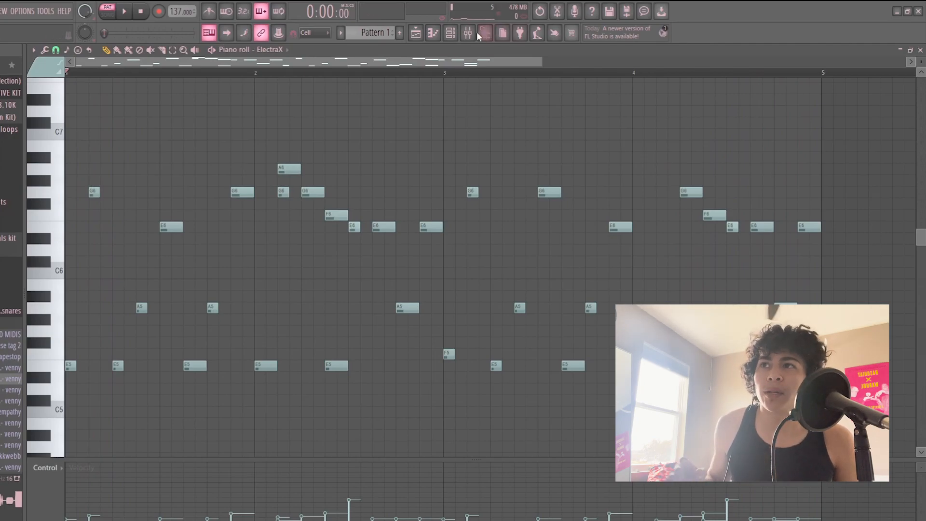
Step: Add a ZENOLOGY channel and record a descending line of E5, D5, B4, G4 and E4 notes
click(451, 34)
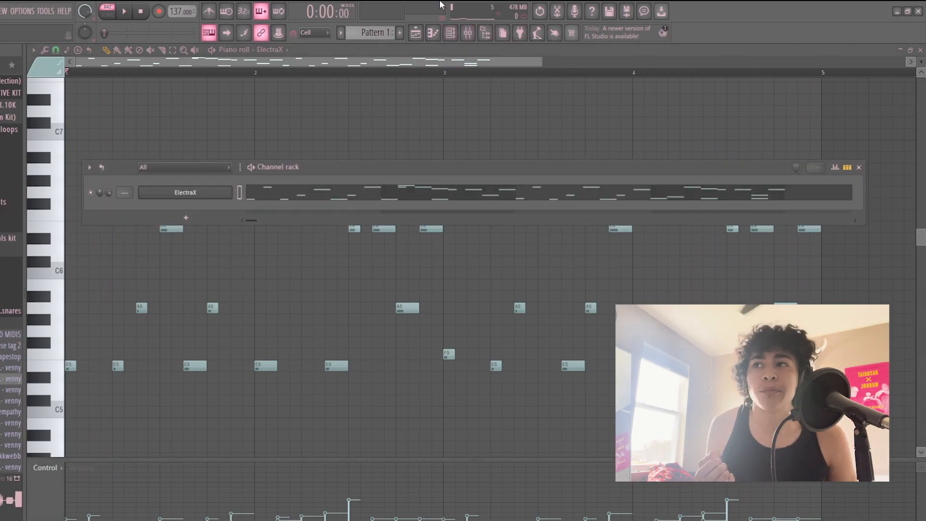
click(186, 218)
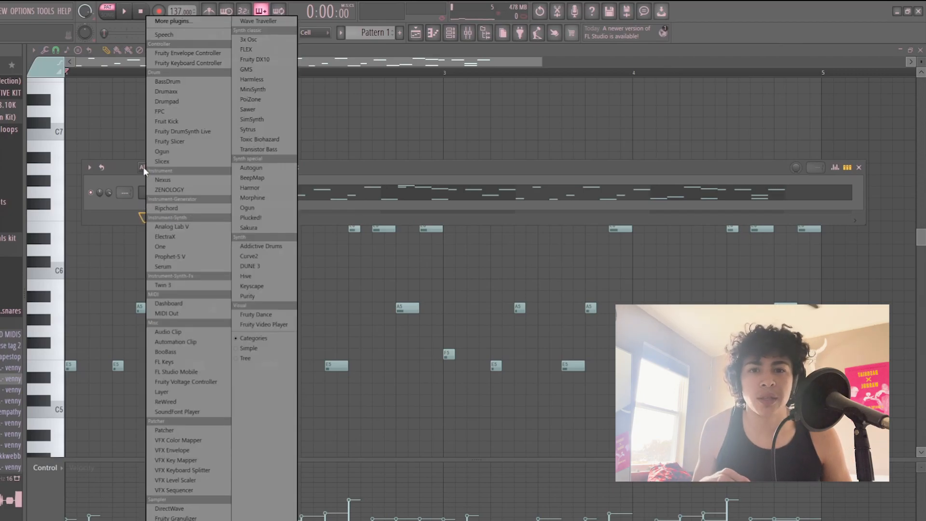
click(170, 189)
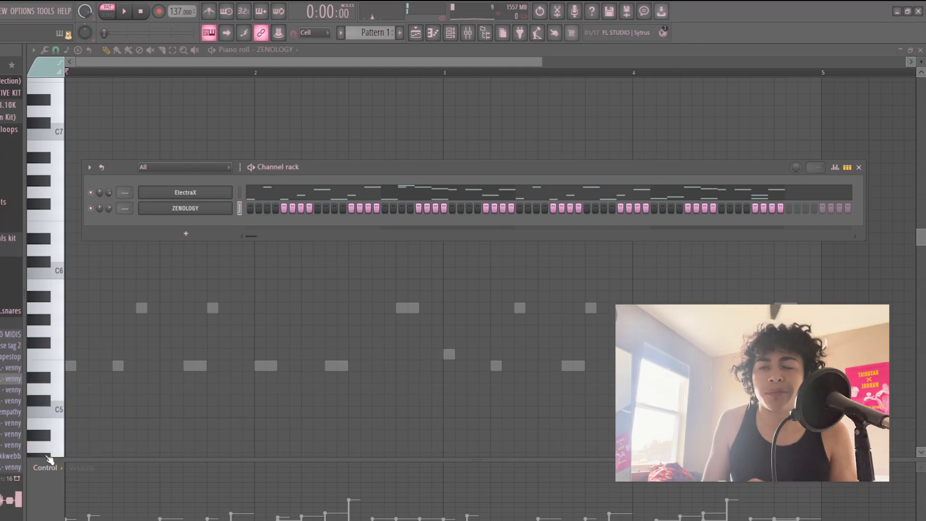
key(space)
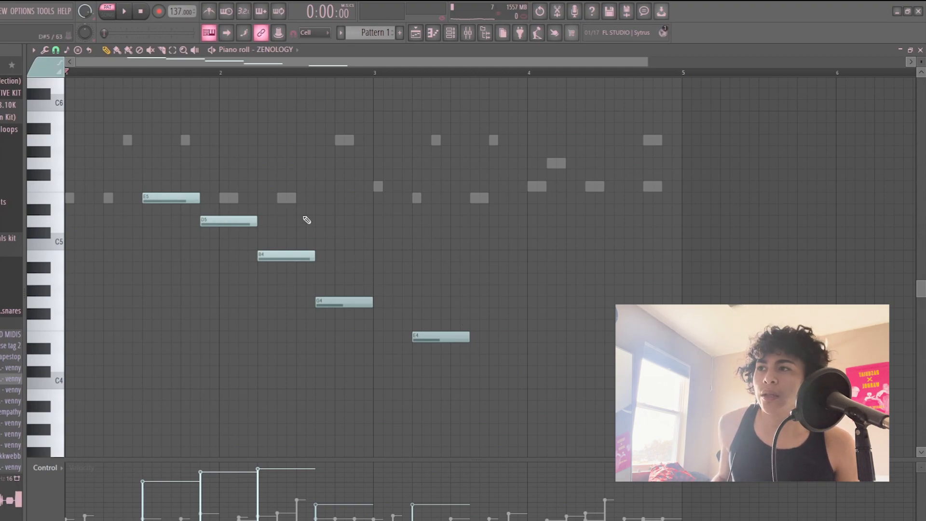
Step: Play back the ZENOLOGY line and shorten its last E4 note to end halfway through bar 3
key(space)
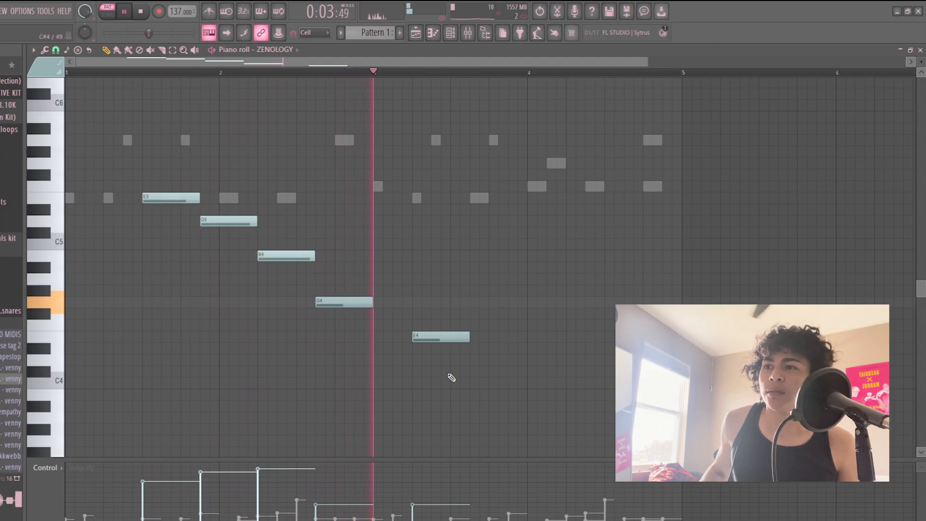
drag(467, 336, 449, 336)
key(space)
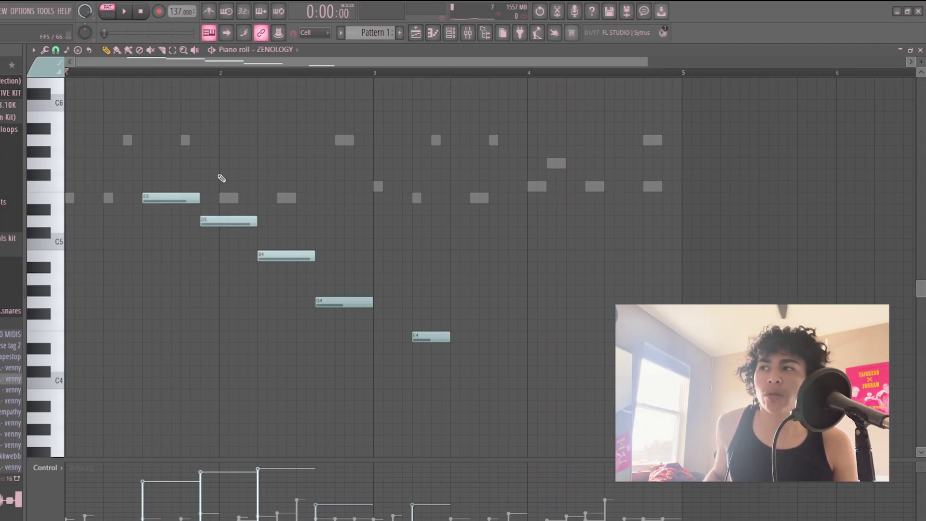
Step: Duplicate the ZENOLOGY phrase two bars later and remove the copied E4 note past the end of bar 4
drag(131, 139, 508, 403)
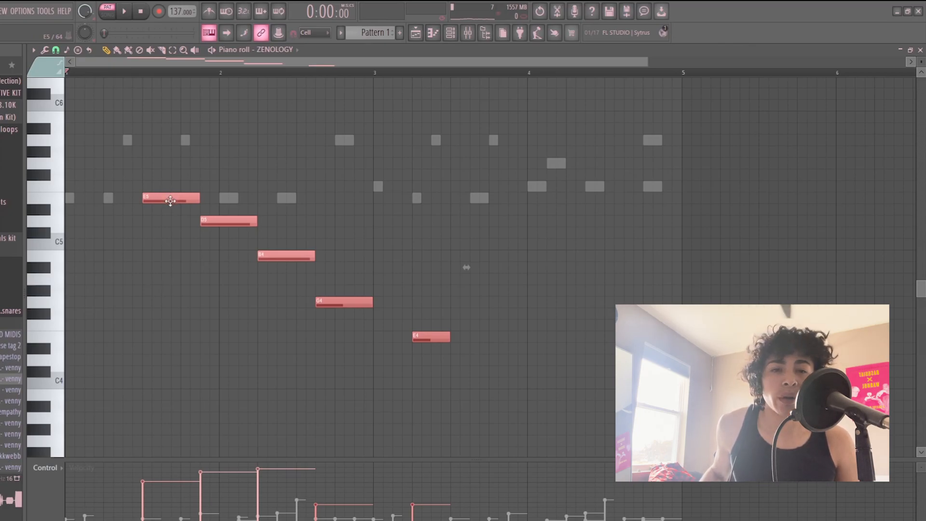
drag(165, 195, 471, 196)
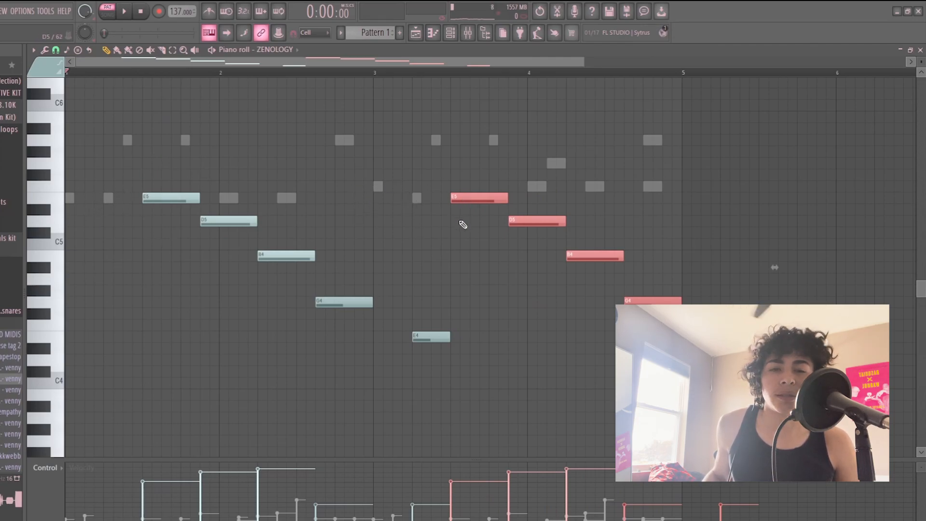
click(712, 255)
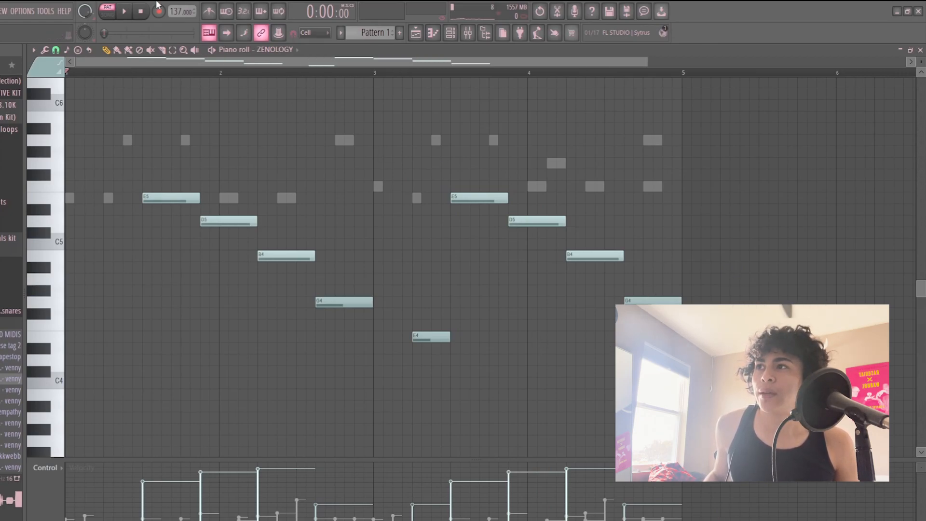
Step: Raise all ZENOLOGY notes by one octave while playing back the pattern
key(space)
scroll(338, 202, down, 1)
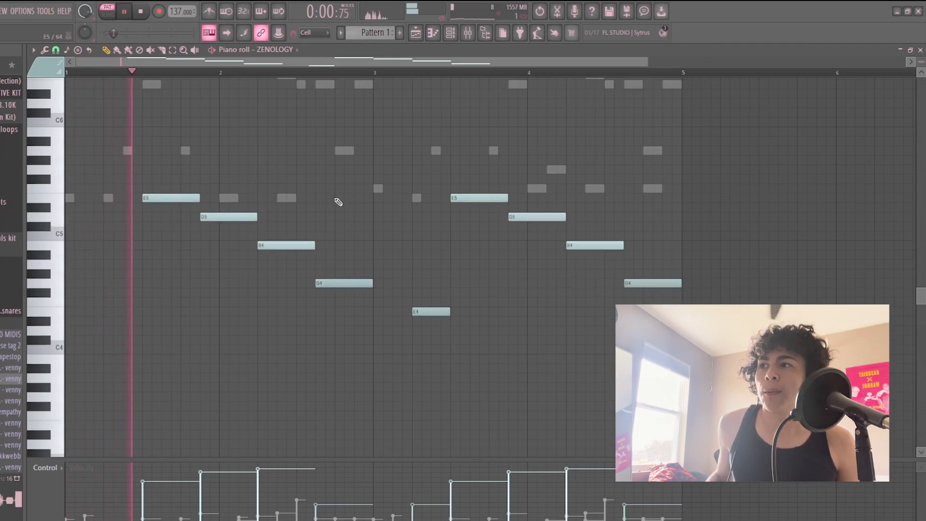
key(ctrl+Up)
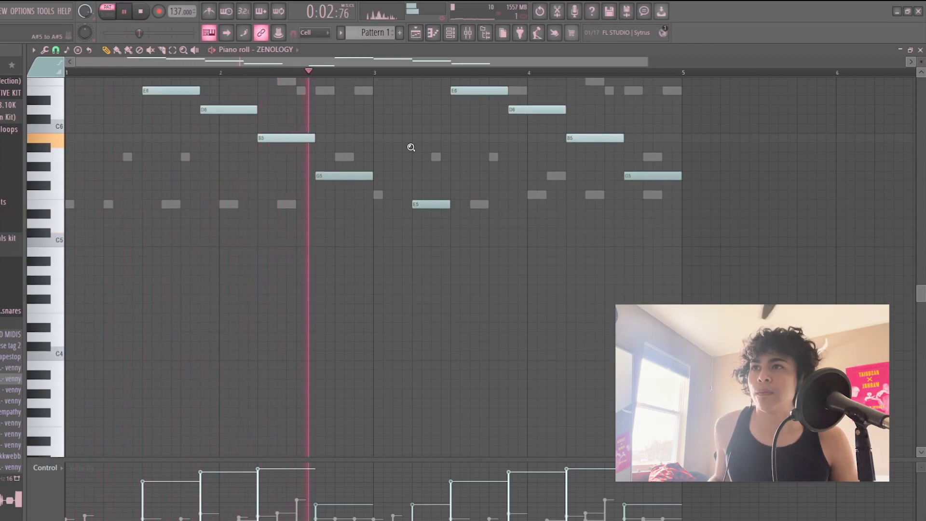
ctrl+right_click(411, 147)
click(449, 33)
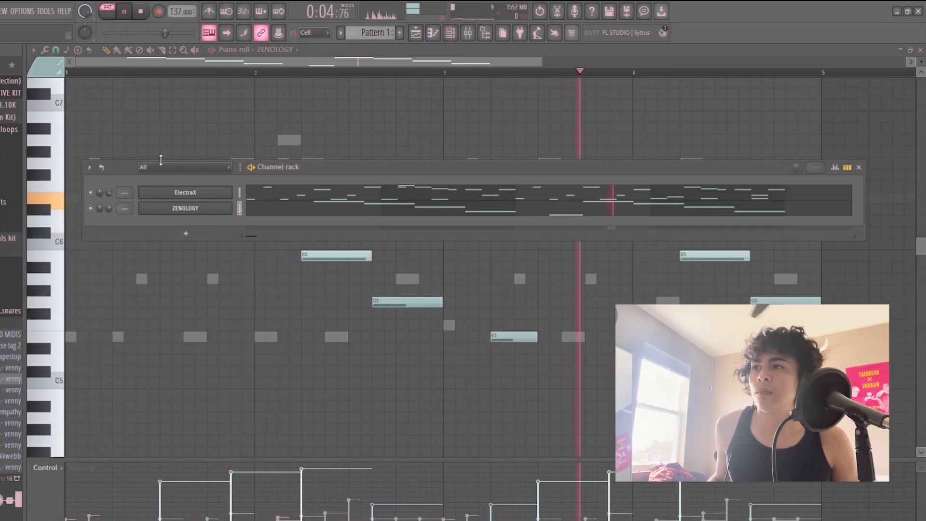
click(437, 35)
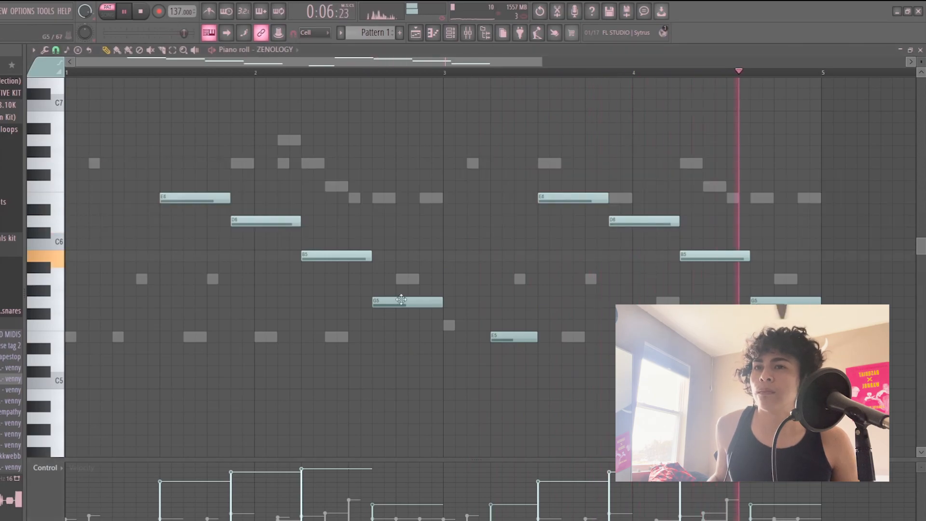
Step: Add a Serum channel and open its preset browser while the pattern plays
click(439, 37)
click(189, 235)
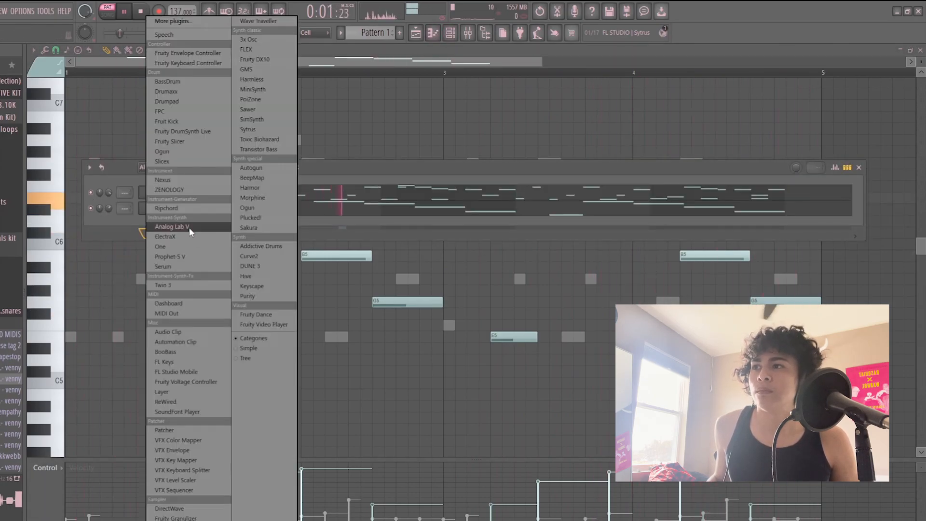
click(186, 268)
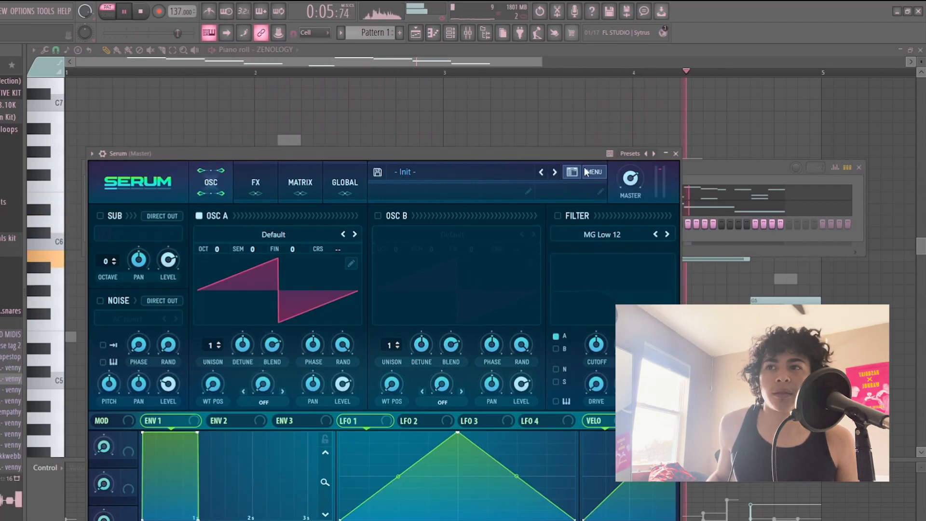
click(572, 173)
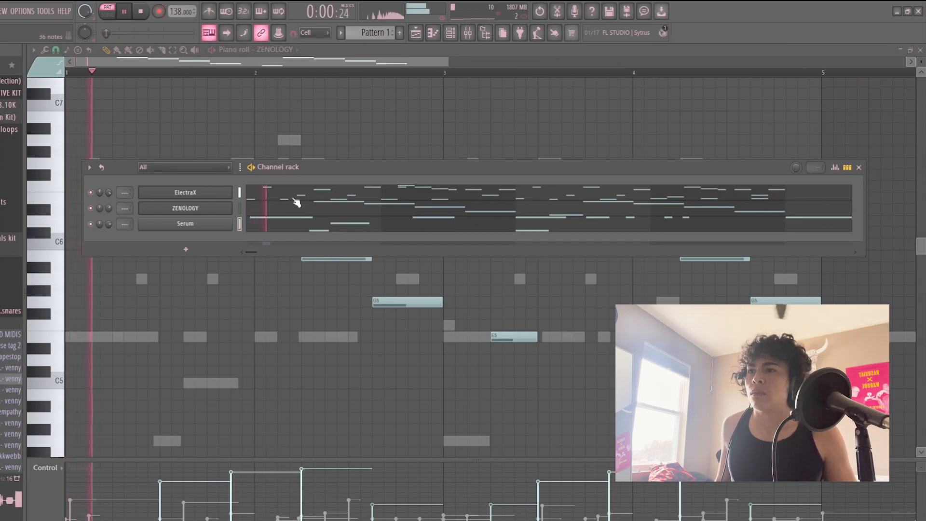
Step: Open the recorded Serum notes in the piano roll and delete the unwanted opening take
click(316, 222)
scroll(362, 229, down, 7)
drag(379, 145, 66, 386)
key(Delete)
Step: Move the remaining Serum notes back to the start of bar 1 and play them
key(space)
key(ctrl+a)
drag(426, 213, 84, 265)
key(space)
Step: Delete the leftover Serum notes in bars 5 and 6, and extend the last B4 to the end of bar 2
scroll(371, 77, up, 5)
scroll(377, 85, down, 5)
scroll(374, 80, up, 5)
scroll(493, 147, down, 5)
ctrl+click(473, 74)
right_click(646, 218)
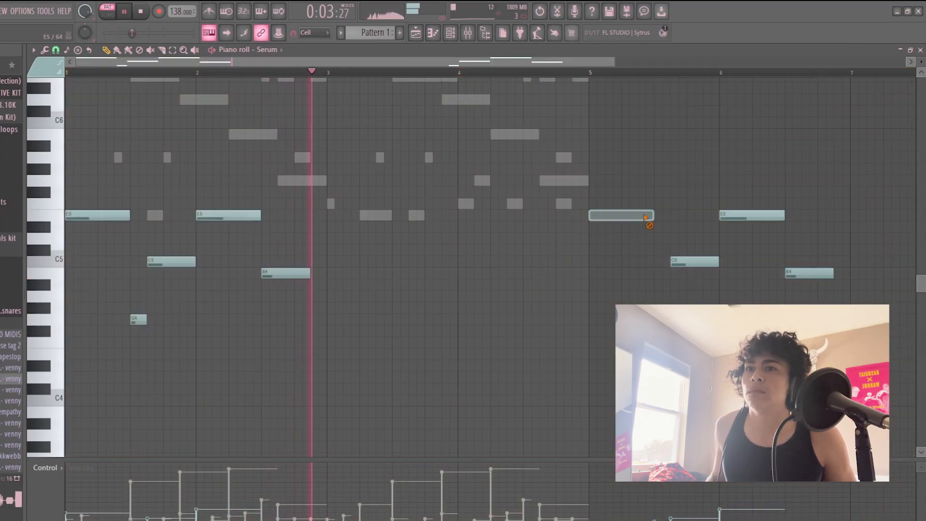
right_click(740, 216)
right_click(694, 261)
right_click(662, 316)
right_click(798, 276)
key(space)
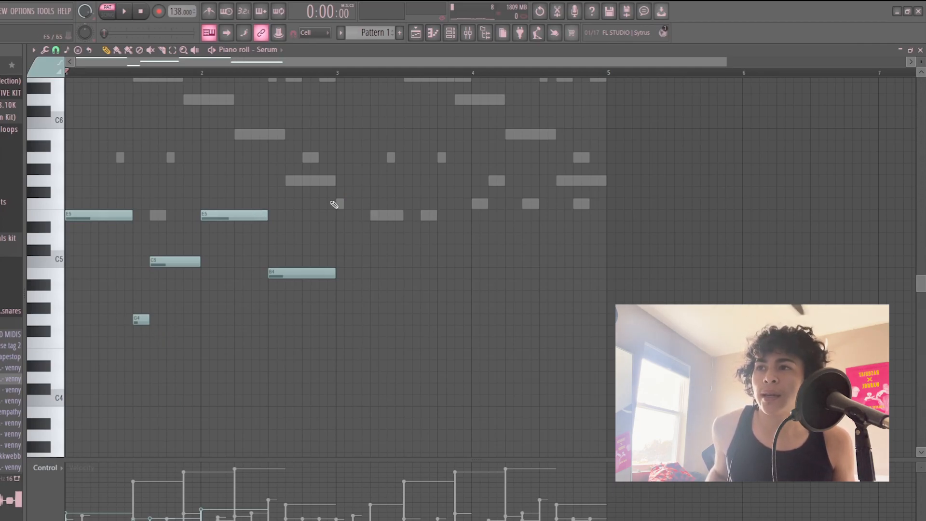
Step: Duplicate the two-bar Serum phrase into bars 3 and 4 and clear the selection
scroll(348, 262, up, 1)
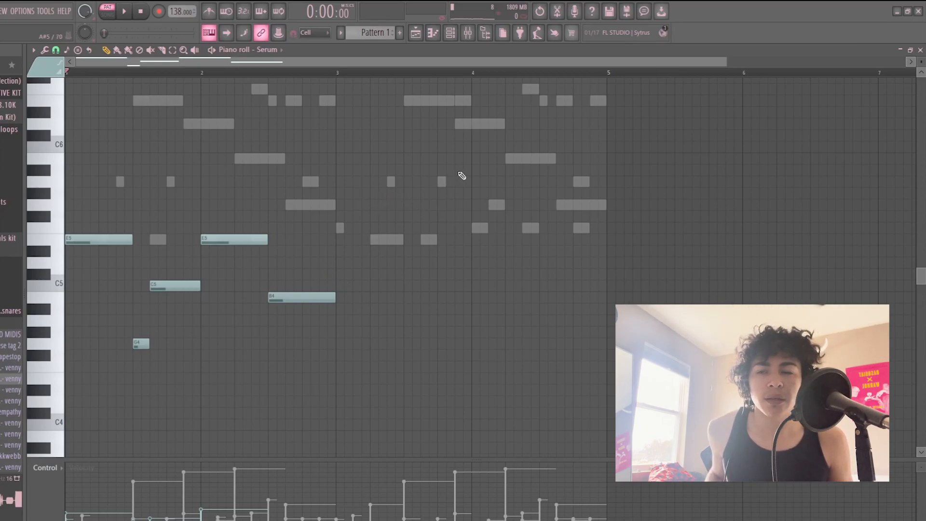
key(ctrl+b)
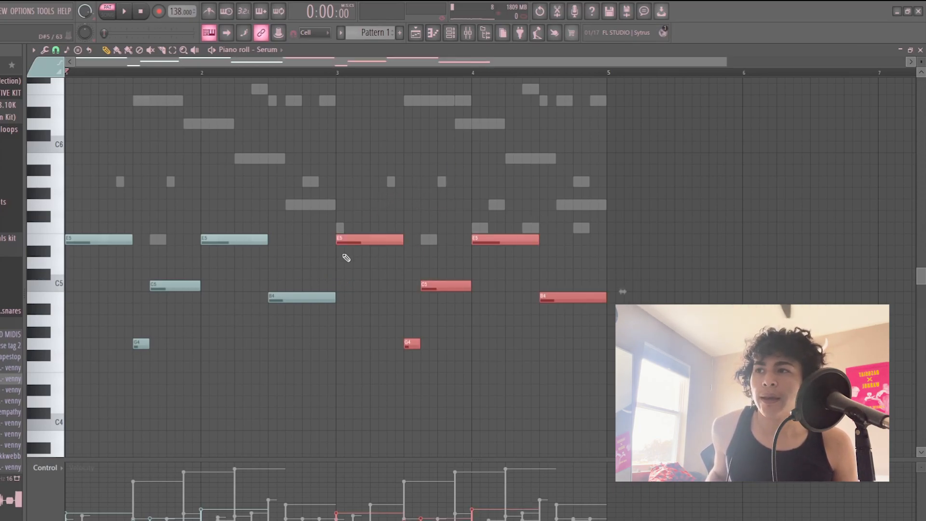
key(ctrl+d)
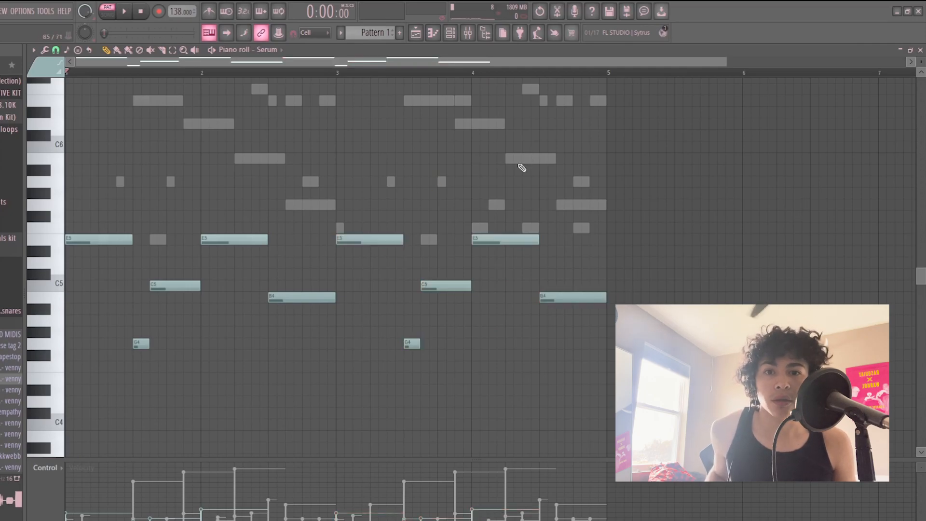
Step: Play the pattern and raise all Serum notes by one octave
click(450, 32)
key(space)
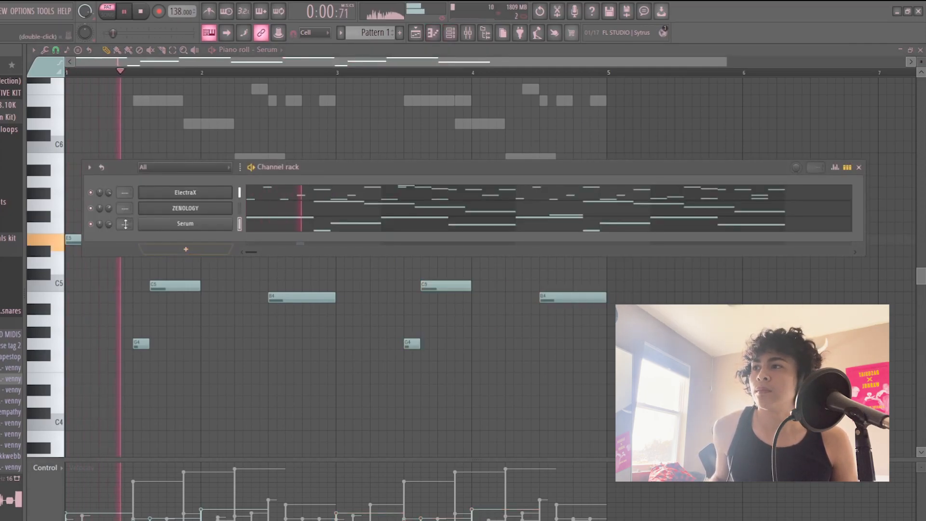
key(F6)
key(ctrl+Up)
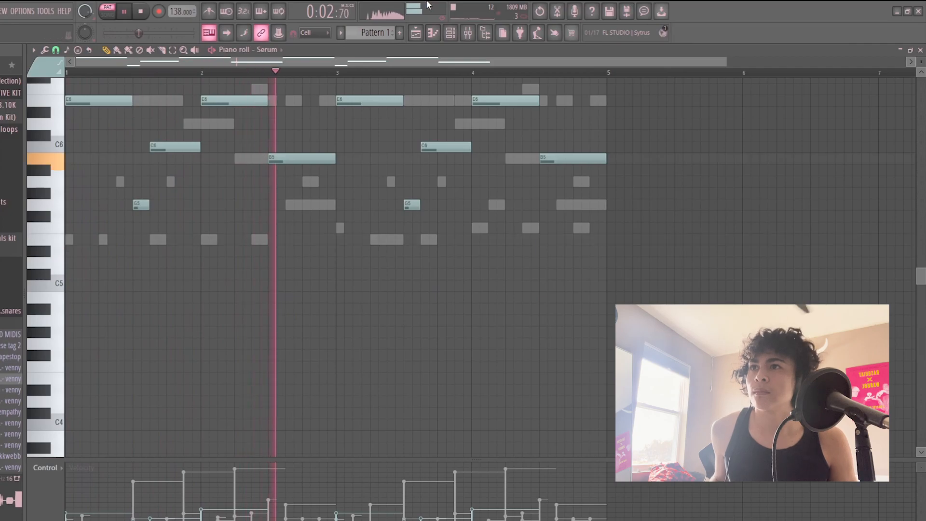
Step: Add a second Serum channel to the channel rack and start recording notes into it
click(450, 33)
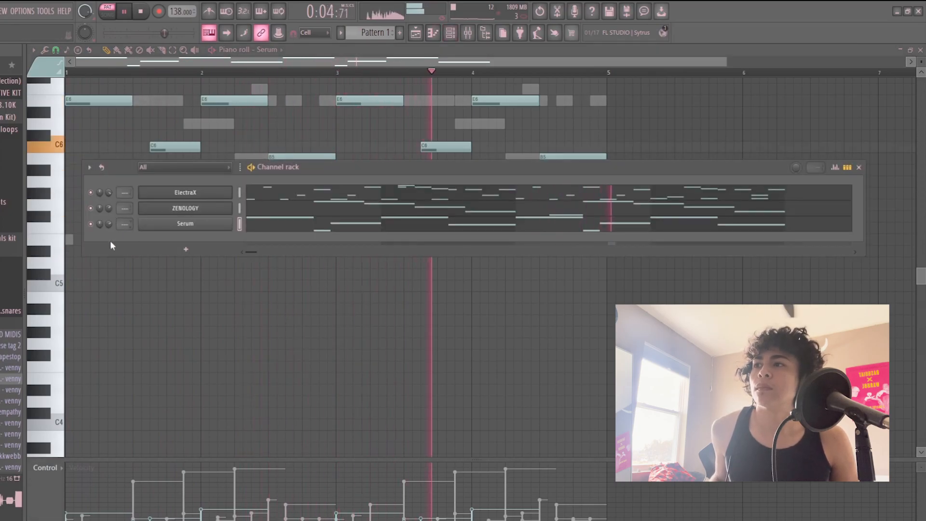
click(167, 251)
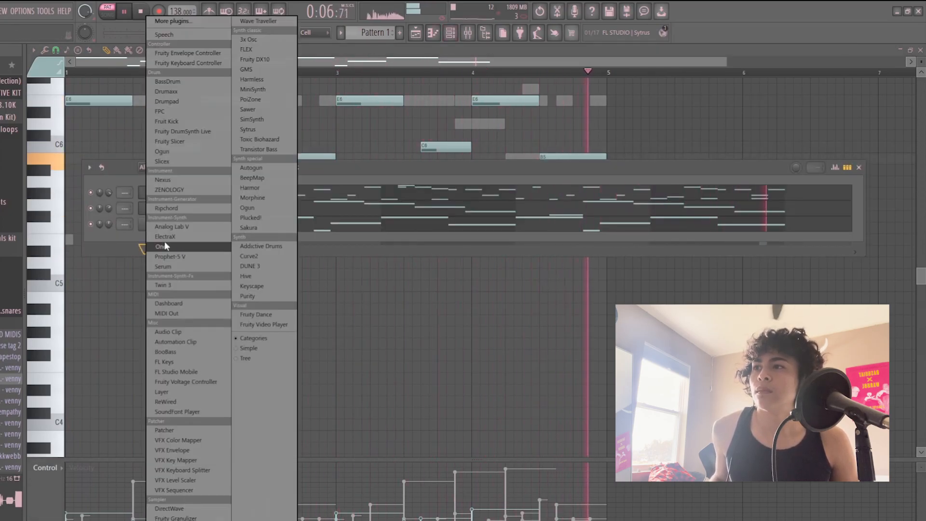
click(175, 217)
key(space)
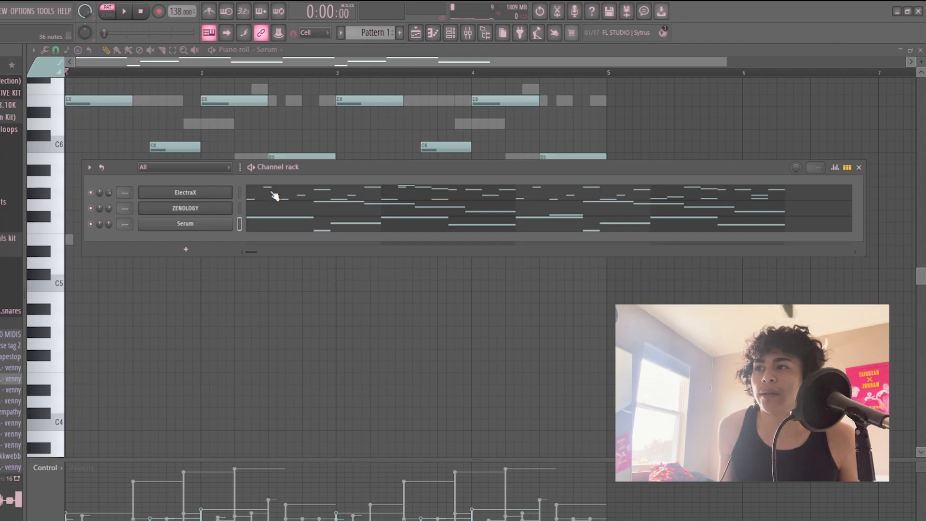
click(186, 249)
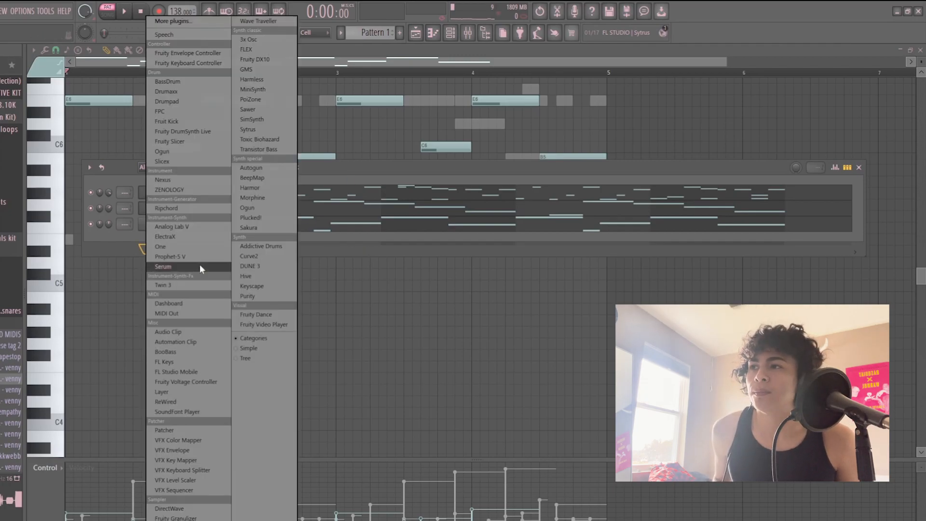
click(203, 268)
key(space)
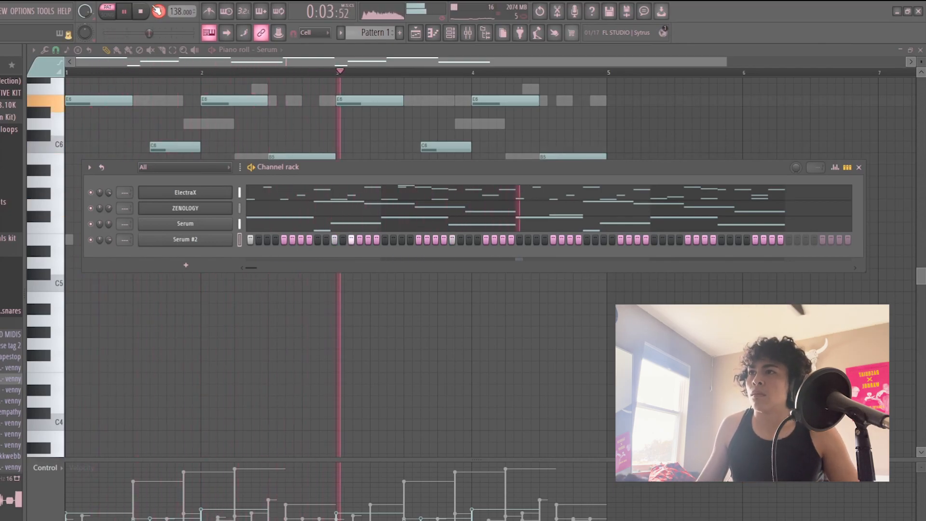
Step: Stop recording in the Serum #2 channel, play the pattern and duplicate the two-bar phrase into bars 3 and 4
click(161, 9)
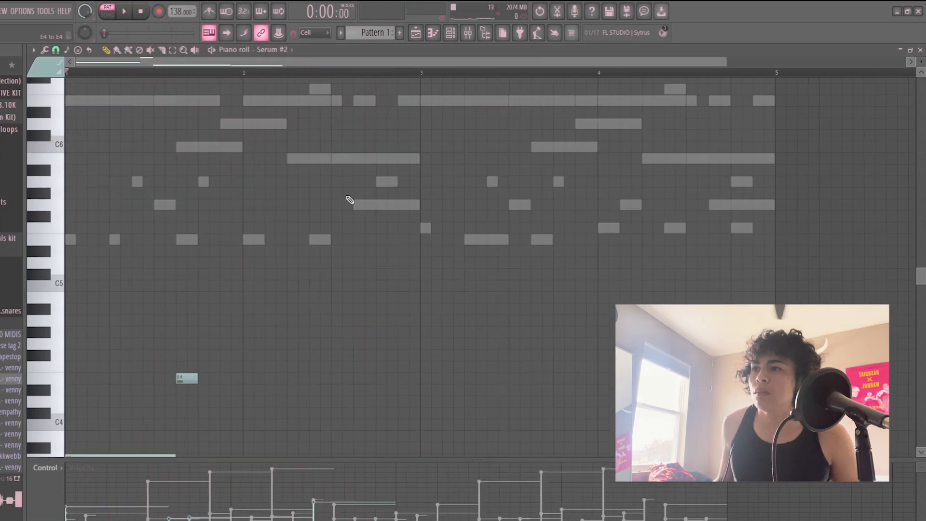
key(space)
scroll(332, 222, down, 1)
scroll(320, 239, down, 3)
scroll(342, 215, up, 1)
key(ctrl+b)
scroll(361, 192, up, 3)
scroll(350, 204, down, 1)
scroll(350, 204, down, 2)
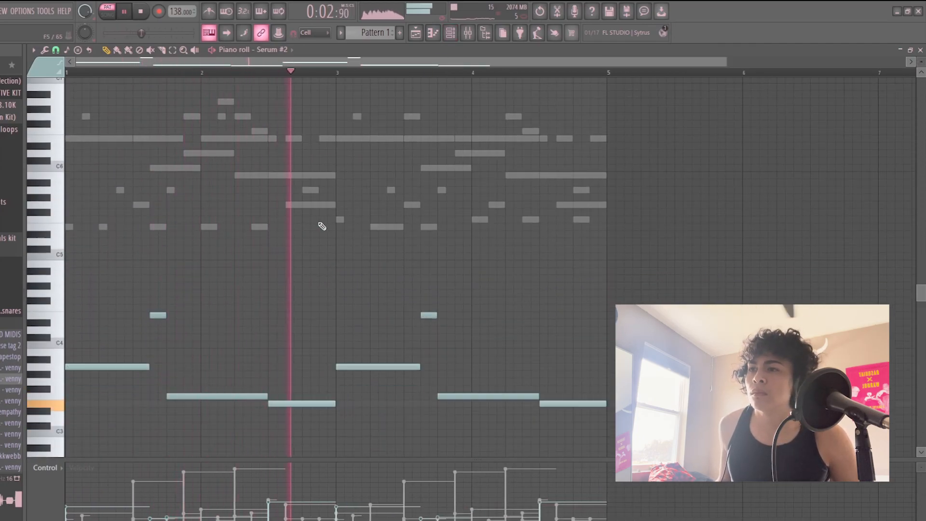
Step: Try the Serum #2 notes one octave higher and lower them back by one octave
key(ctrl+Up)
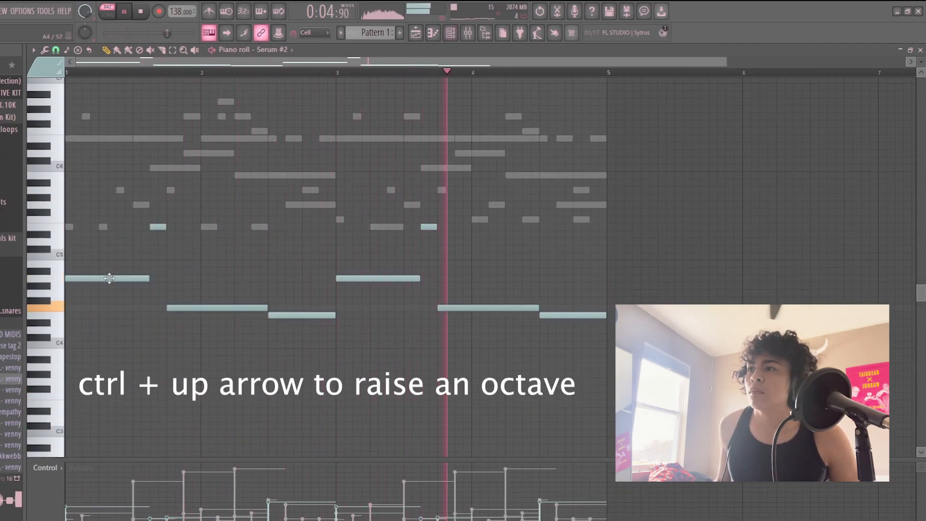
key(ctrl+Down)
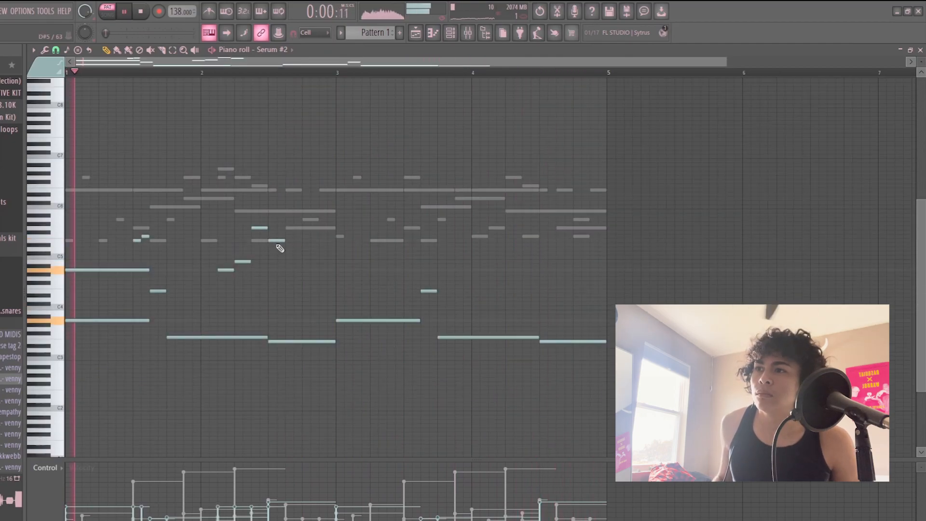
Step: Extend the last E5 in Serum #2 to the end of bar 2 and replace the notes in bars 3 and 4 with a copy of bars 1 and 2
drag(284, 241, 336, 248)
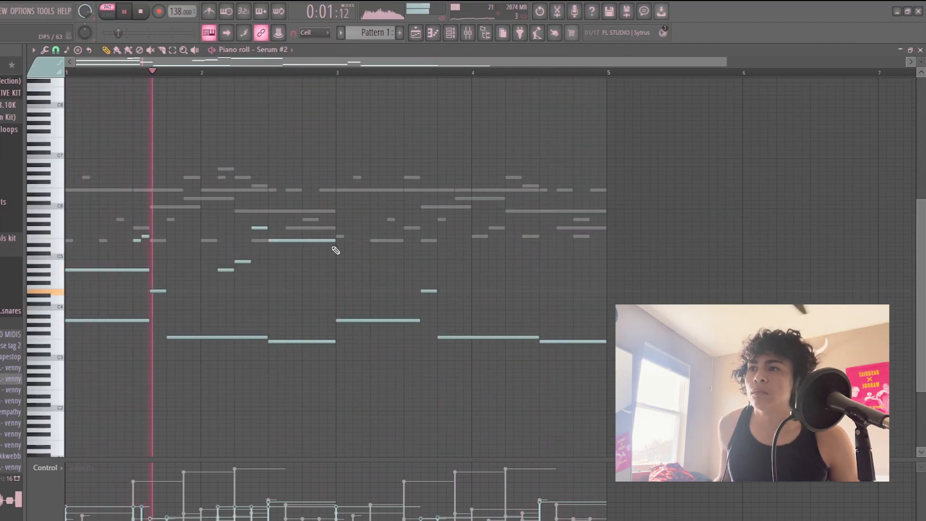
scroll(353, 288, down, 1)
drag(385, 209, 558, 453)
key(Delete)
key(ctrl+b)
ctrl+click(443, 211)
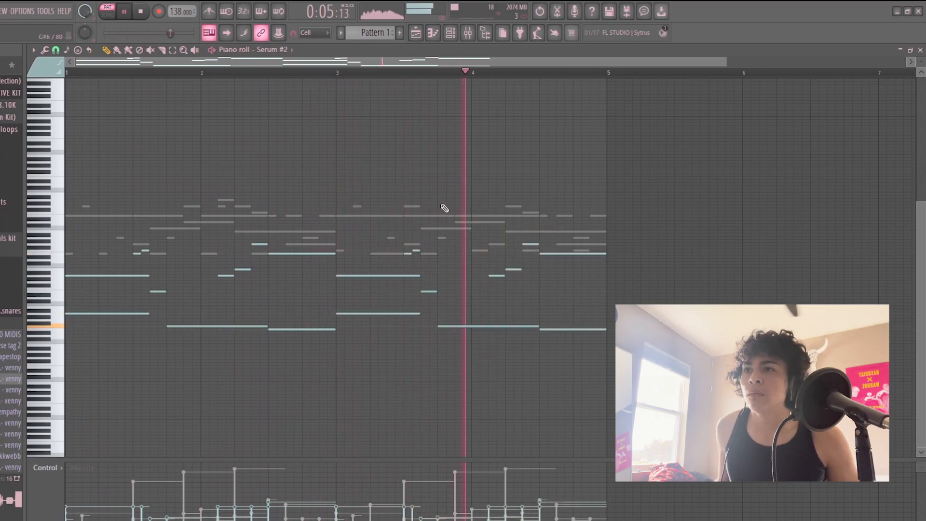
ctrl+right_click(443, 210)
scroll(444, 207, down, 1)
Step: Browse the Serum #2 presets for a new sound, auditioning CHORD - FAT, CHORD - MATRIX, chord [big stadium] and another preset further down the list
key(F6)
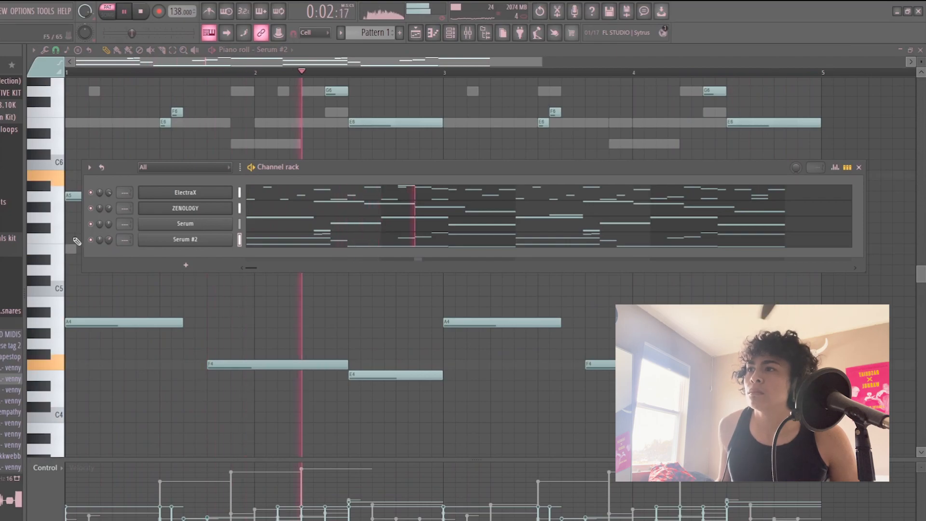
click(178, 239)
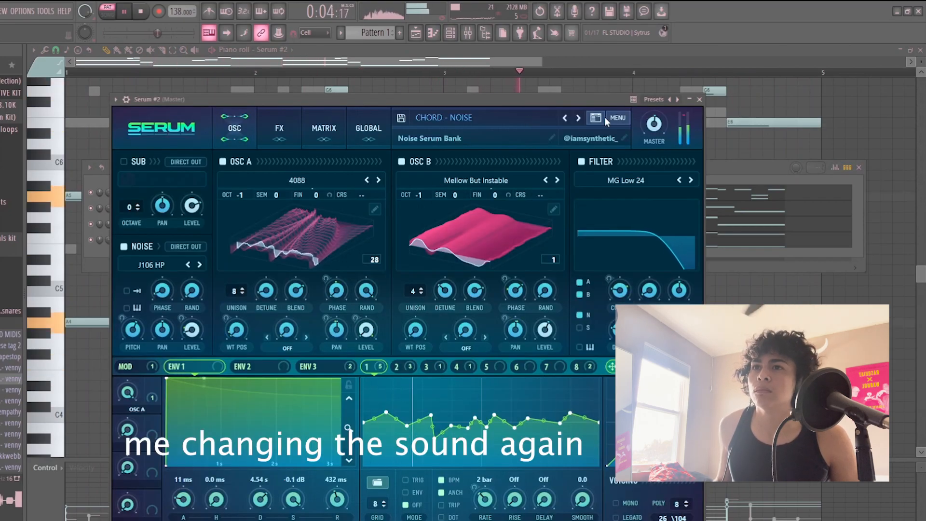
click(596, 117)
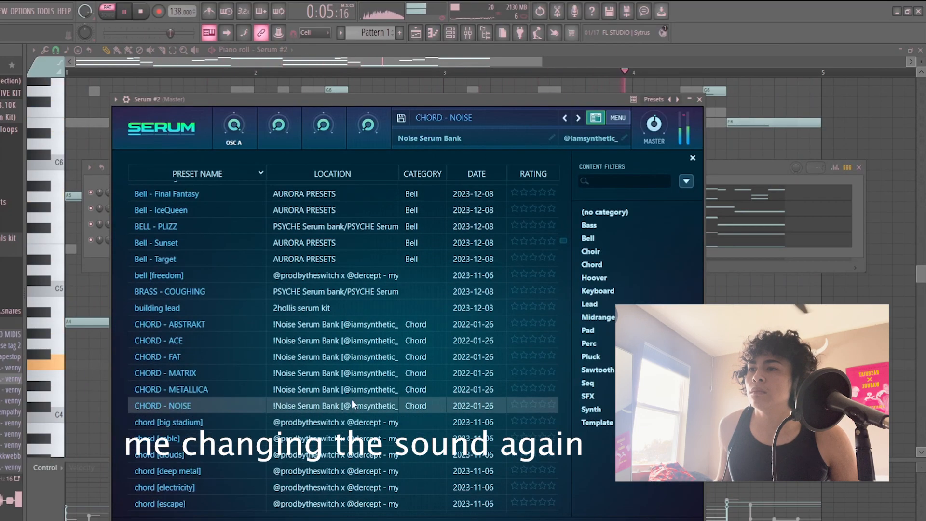
click(334, 363)
scroll(334, 362, down, 1)
scroll(331, 360, up, 2)
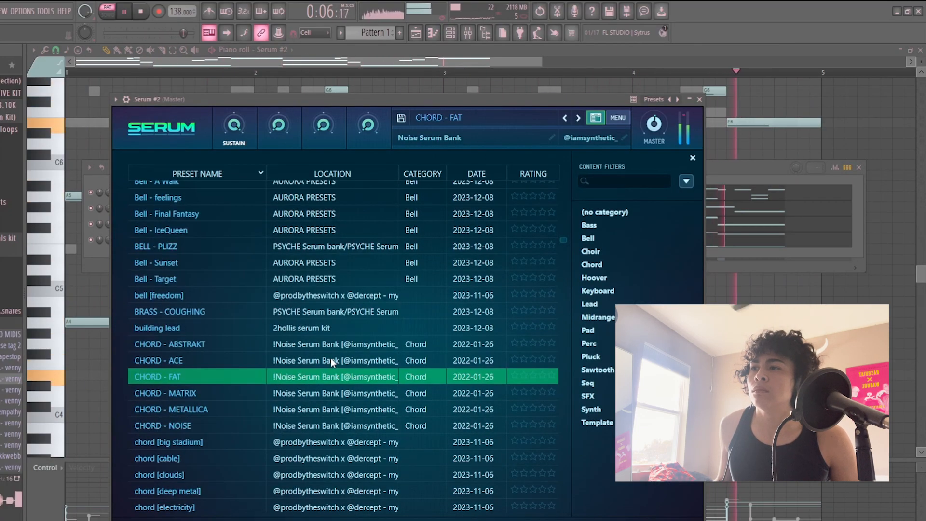
click(334, 399)
scroll(334, 399, down, 2)
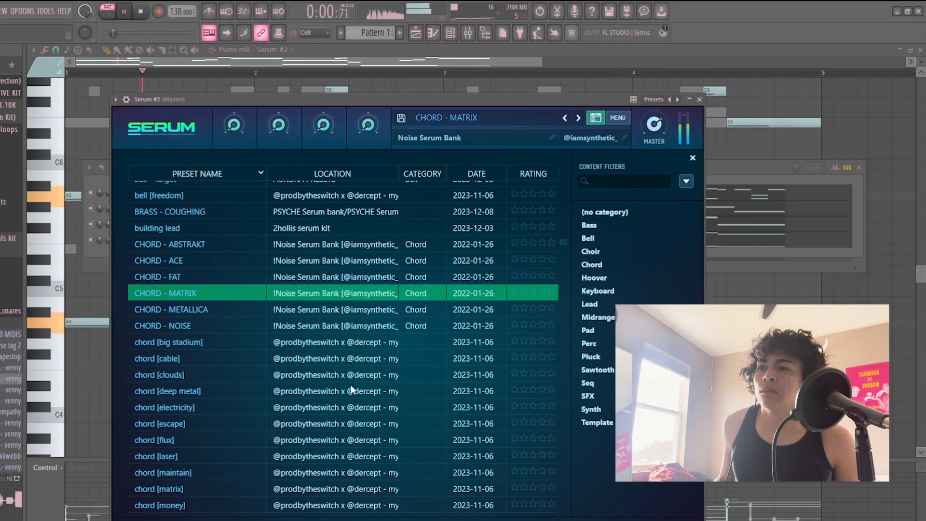
click(349, 341)
scroll(369, 362, down, 2)
click(376, 281)
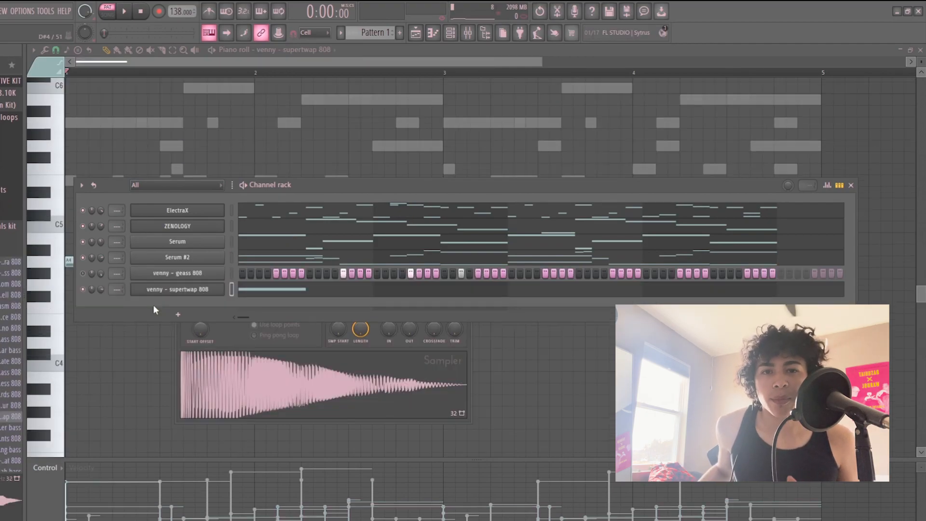
Step: In the volume envelope of the venny - supertwap 808 channel, set attack and release to zero and hold to maximum
click(174, 290)
click(211, 205)
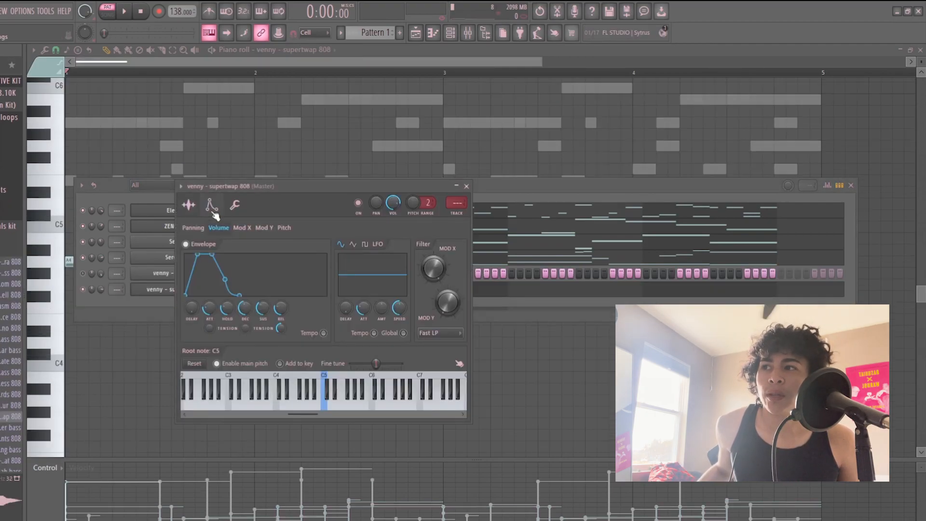
drag(209, 308, 208, 309)
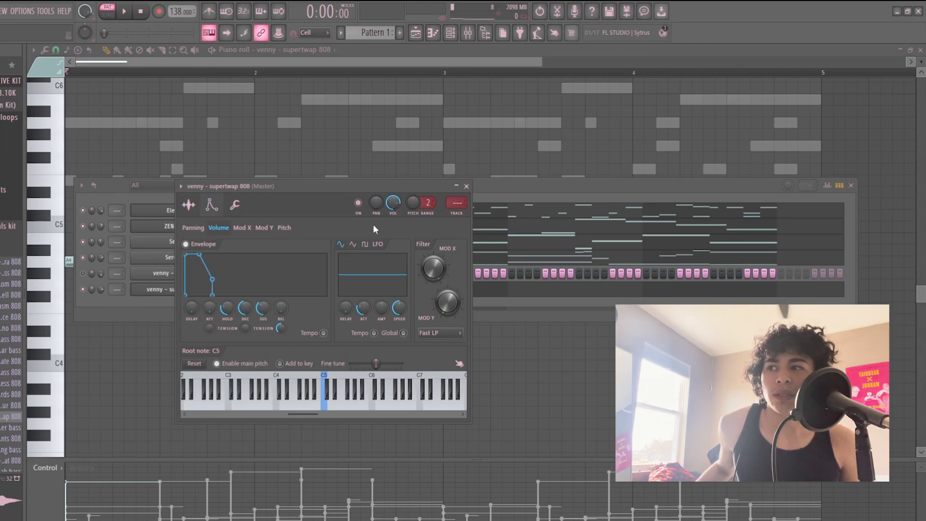
drag(228, 311, 228, 299)
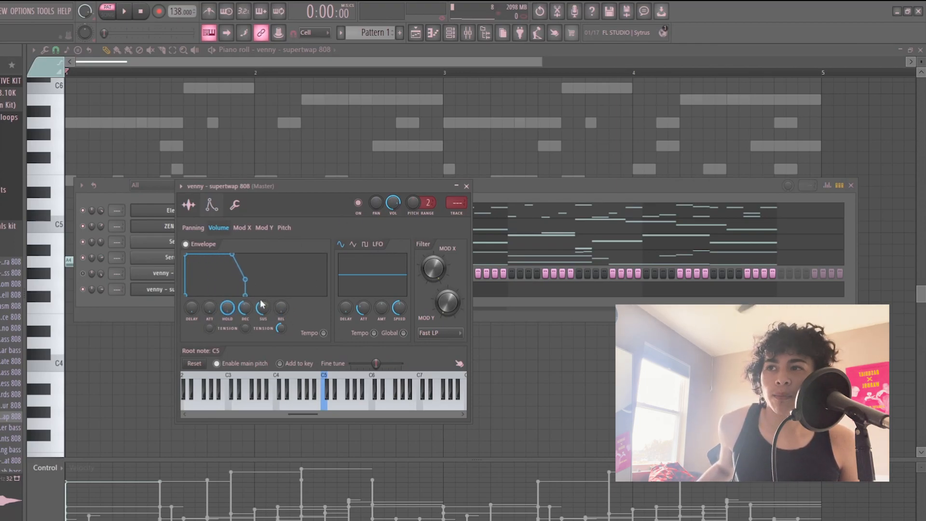
click(466, 186)
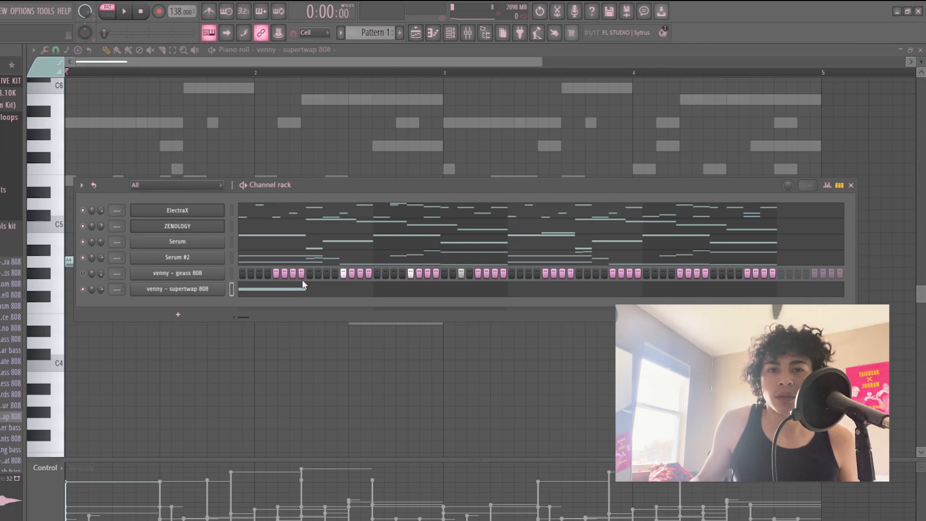
Step: Audition the venny - supertwap 808 and venny - geass 808 channels by playing single notes at different pitches
key(c)
key(c)
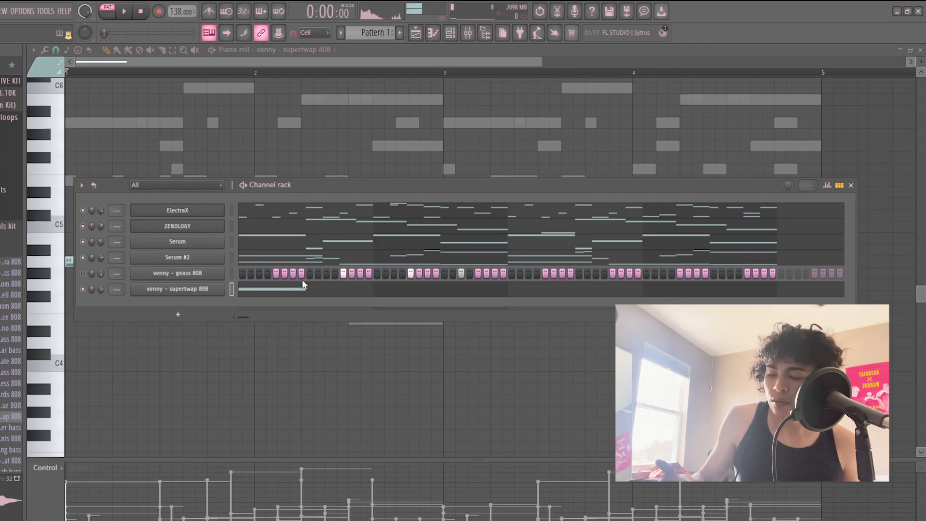
key(c)
key(e)
key(e)
key(e)
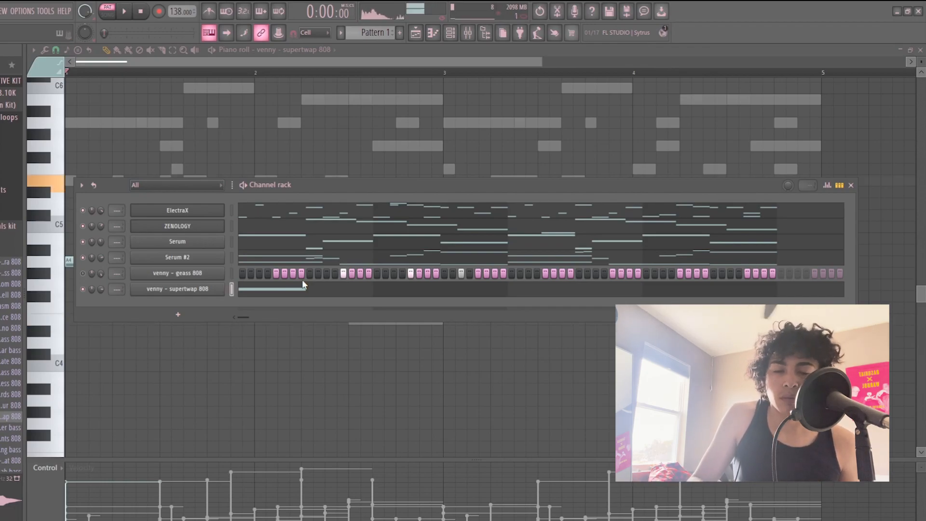
key(e)
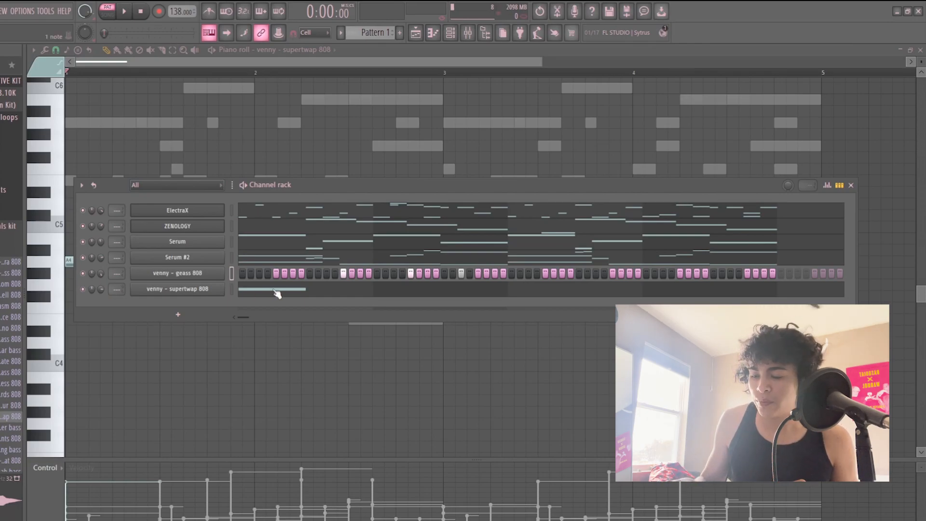
key(z)
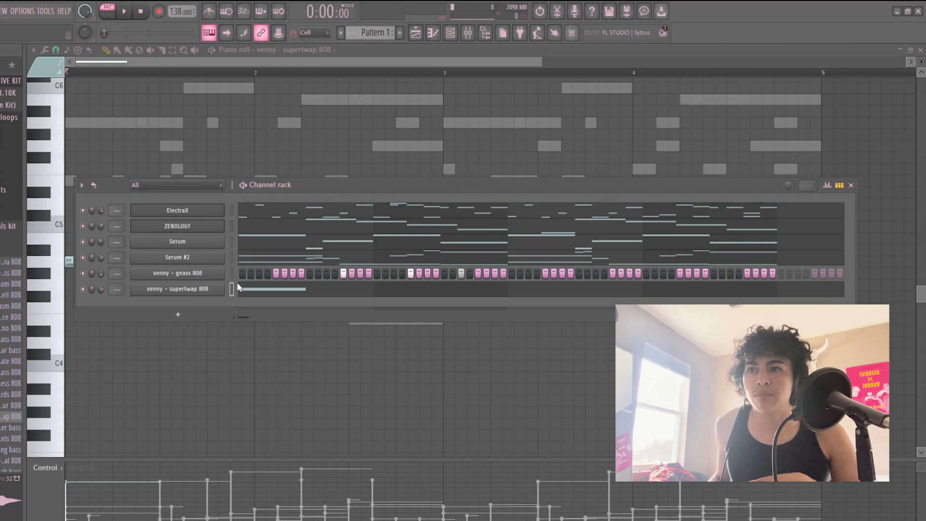
key(v)
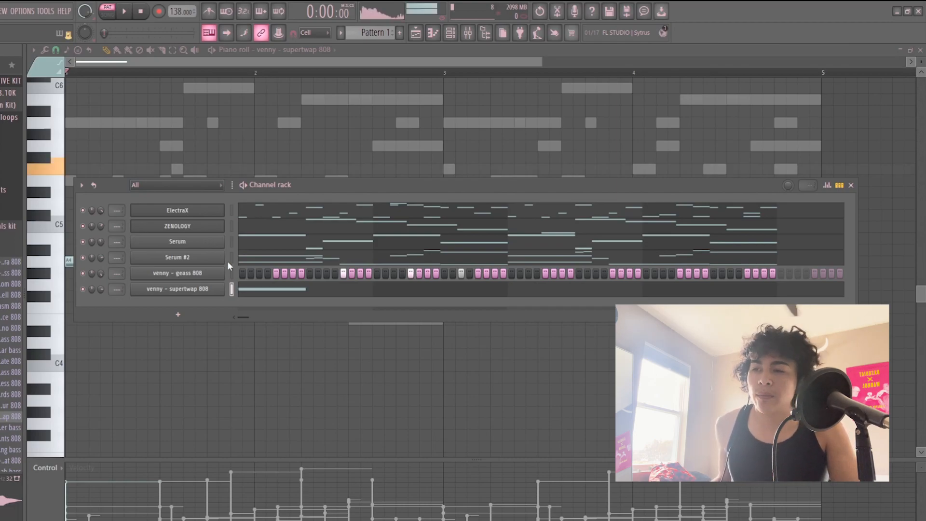
key(c)
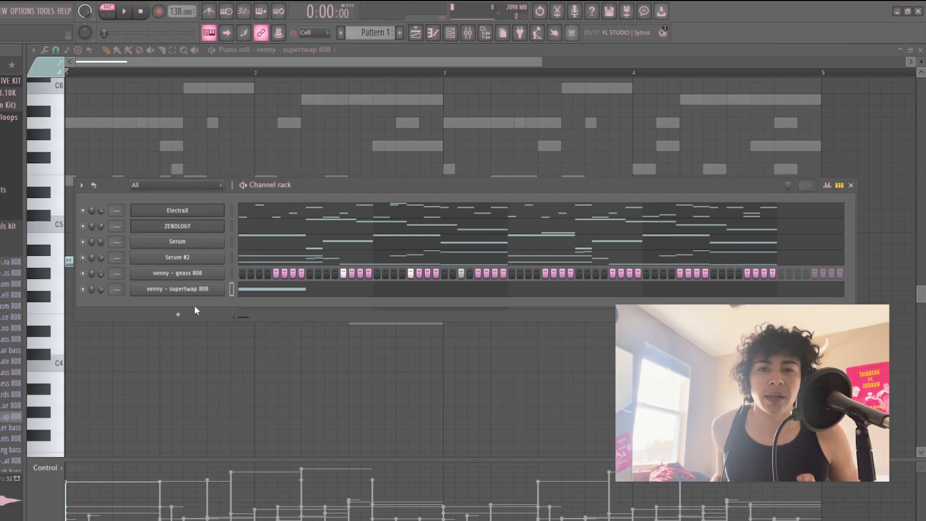
Step: Open the venny - supertwap 808 notes in the piano roll and raise the A4 note by one octave
key(space)
key(space)
click(285, 291)
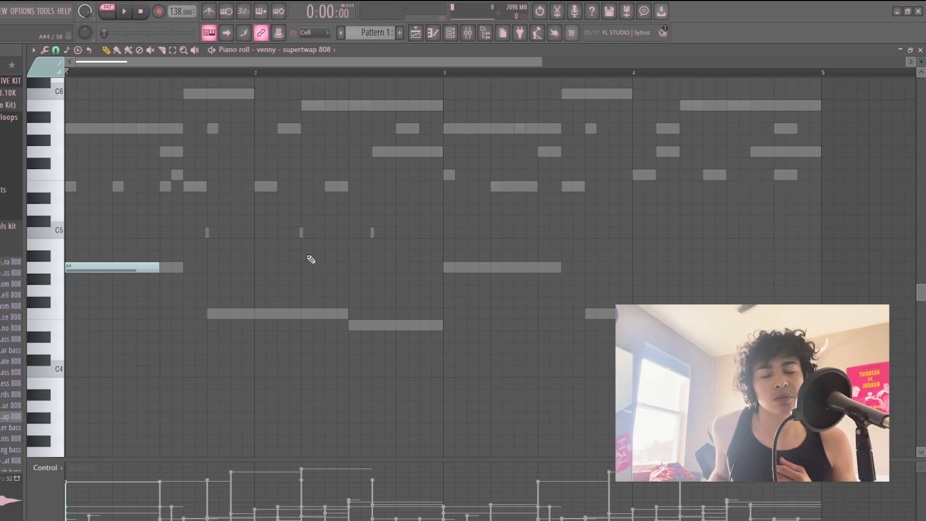
ctrl+right_click(338, 264)
ctrl+right_click(338, 265)
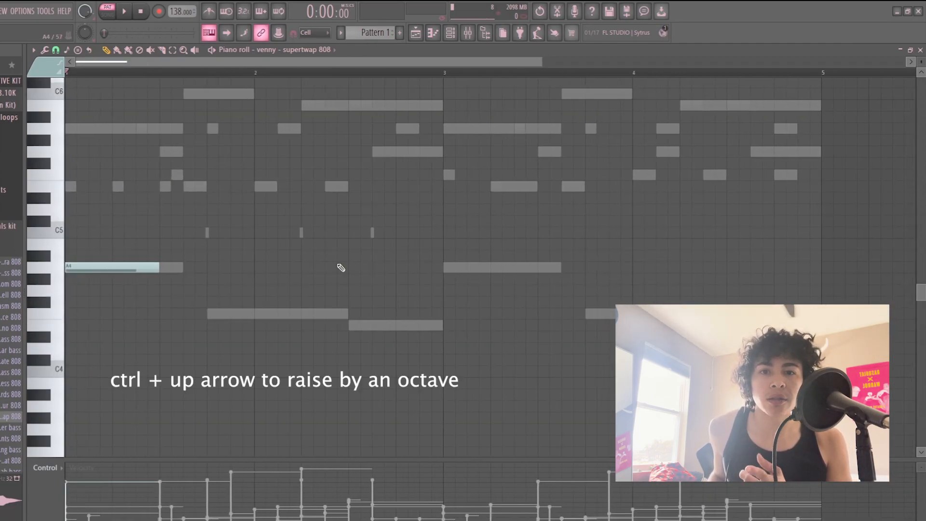
key(ctrl+Up)
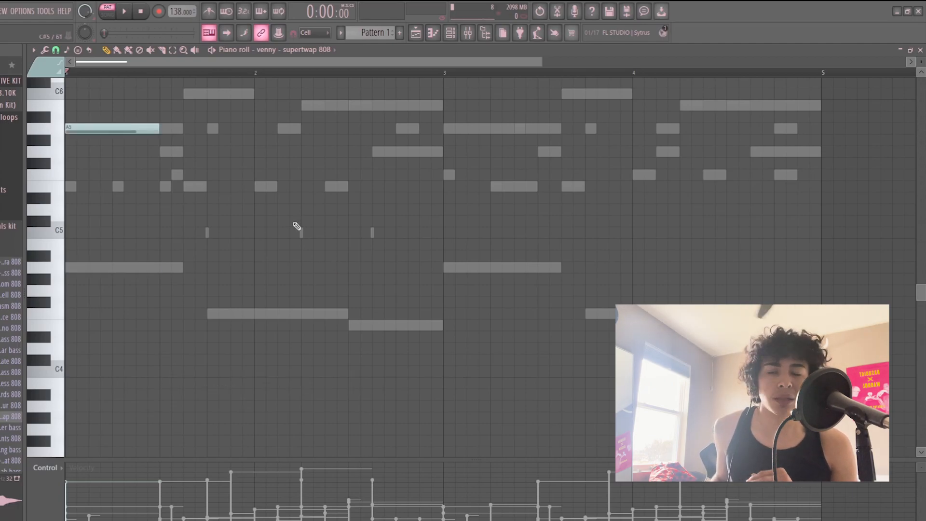
Step: Play the opening of the pattern several times to check the raised 808 note against the melody
key(space)
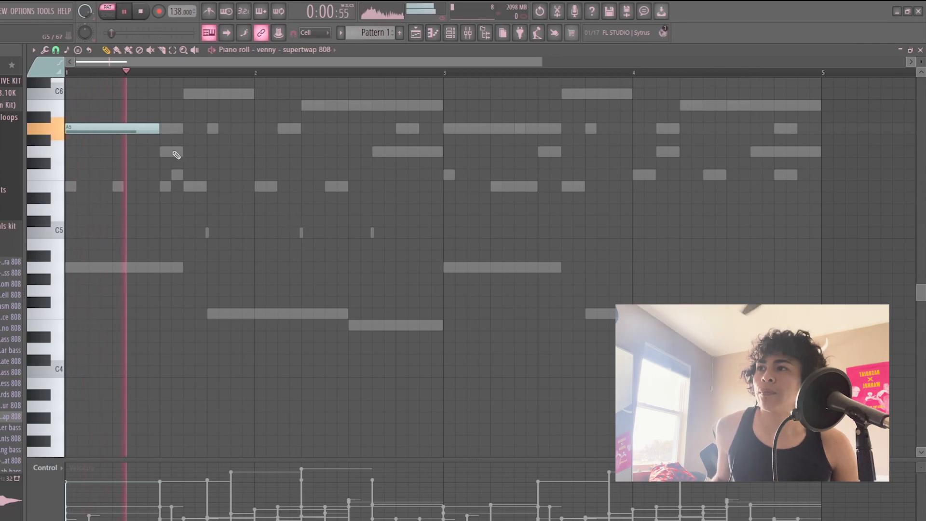
key(space)
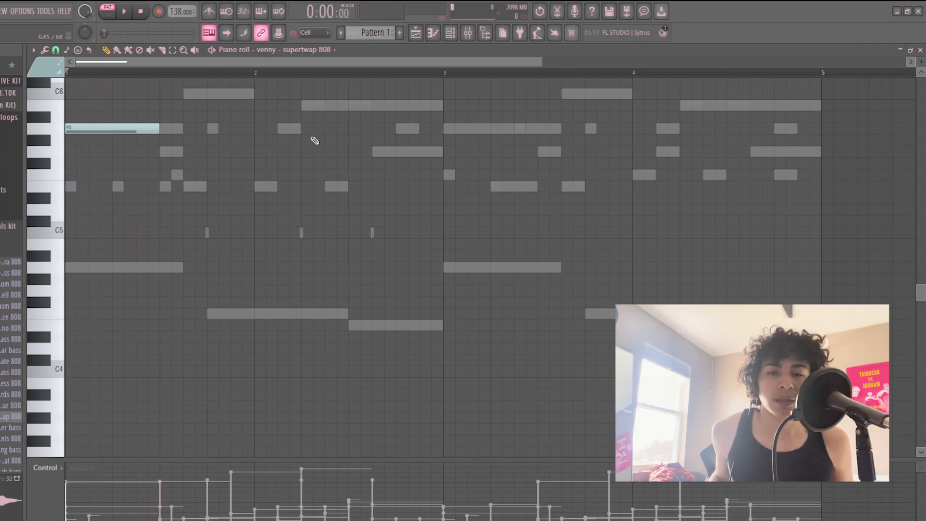
key(space)
key(space)
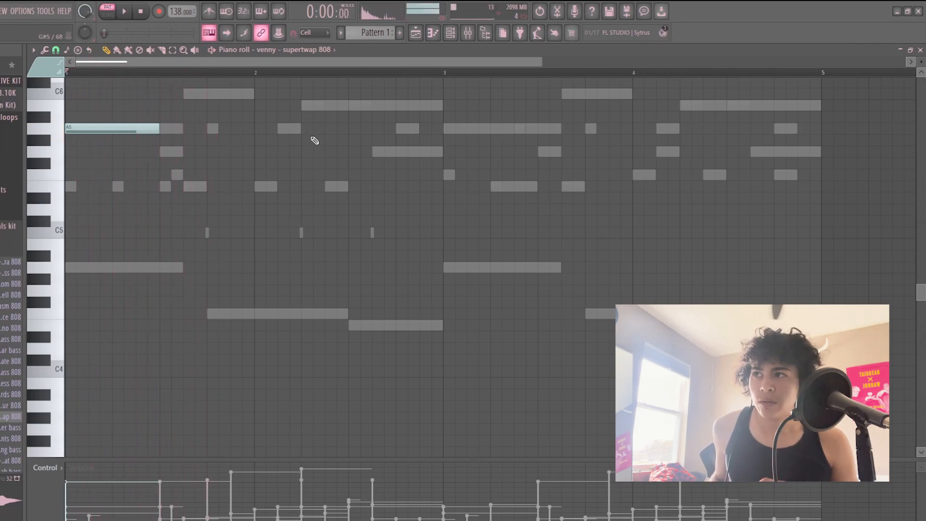
click(452, 33)
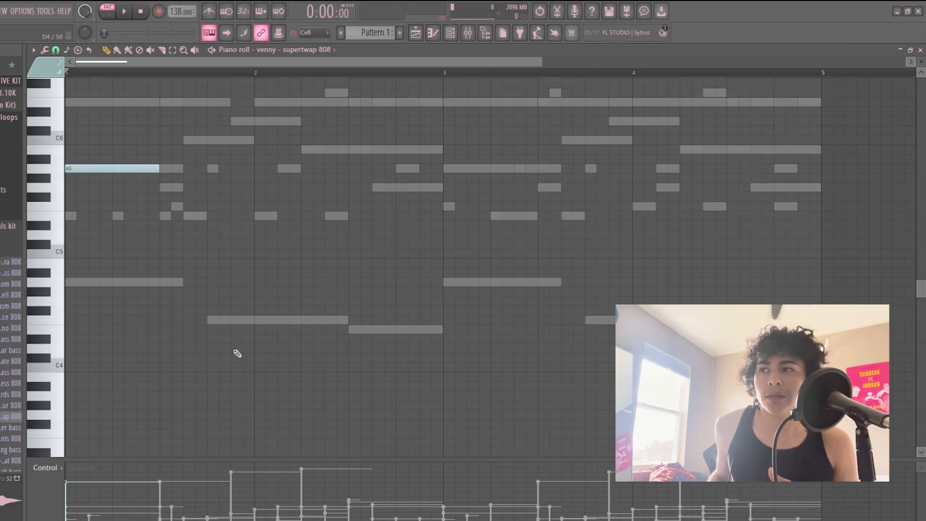
key(space)
key(space)
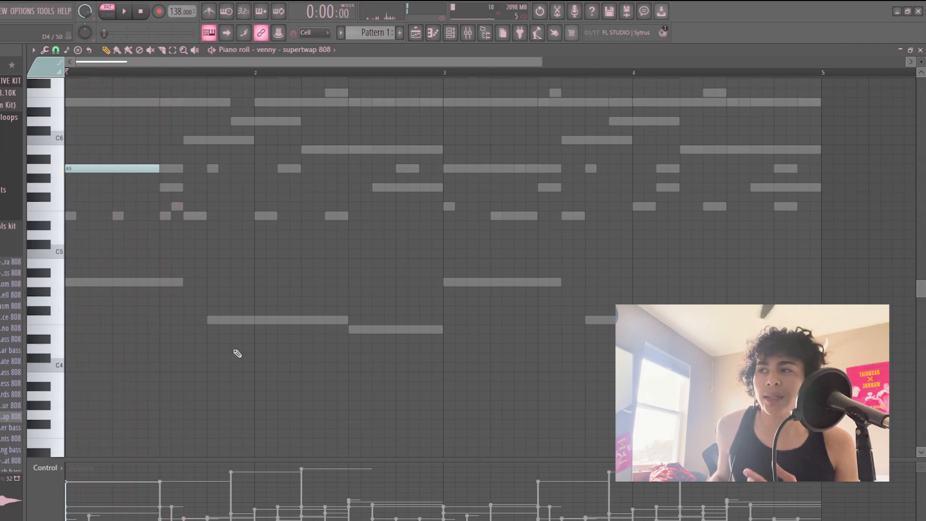
Step: Try the 808 note at F#5 and F5 while playing the pattern, and move it back up to A5
key(Down)
key(Down)
key(Down)
key(space)
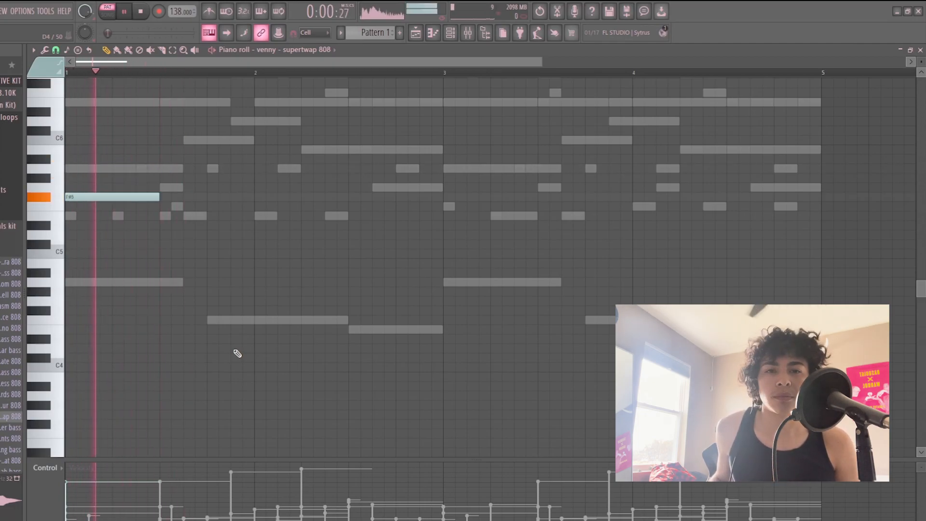
key(space)
key(Down)
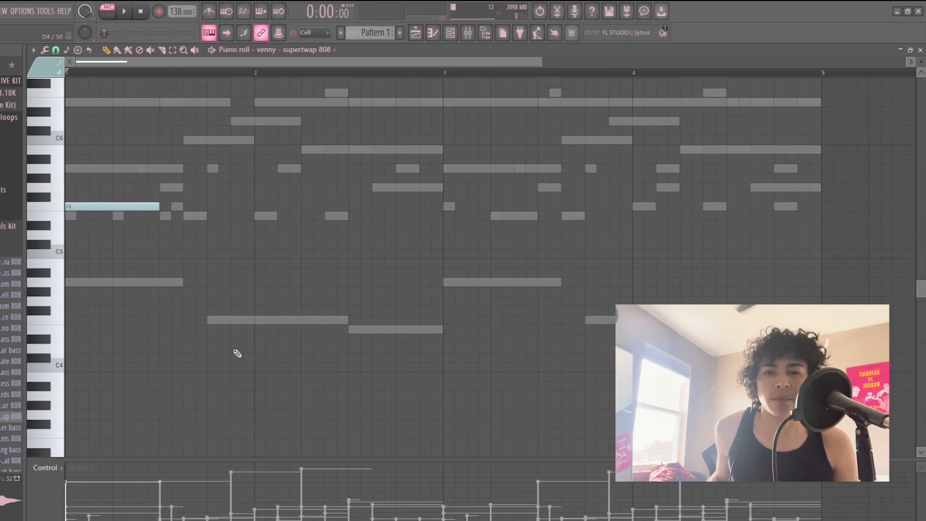
key(space)
key(space)
key(Up)
key(Up)
key(Up)
key(Up)
key(space)
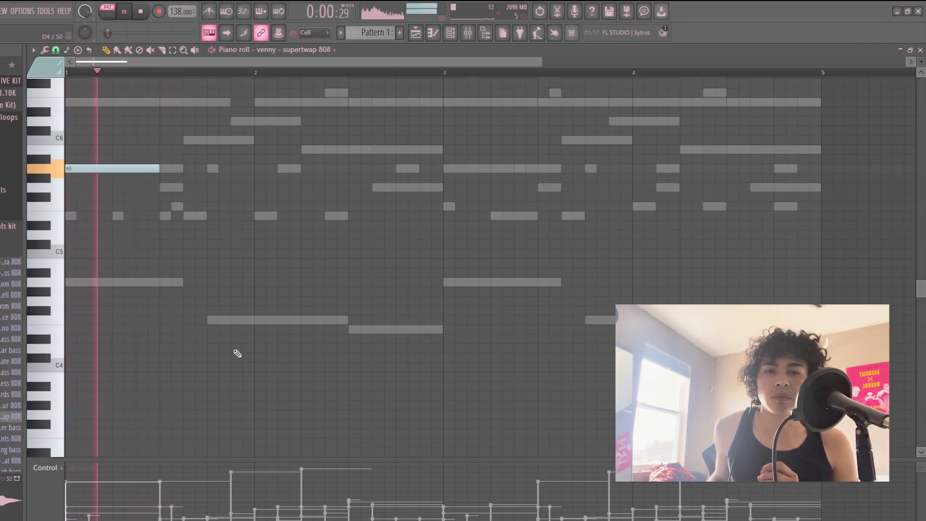
key(space)
Step: Play the pattern from the start with the 808 note at A5
scroll(346, 257, down, 2)
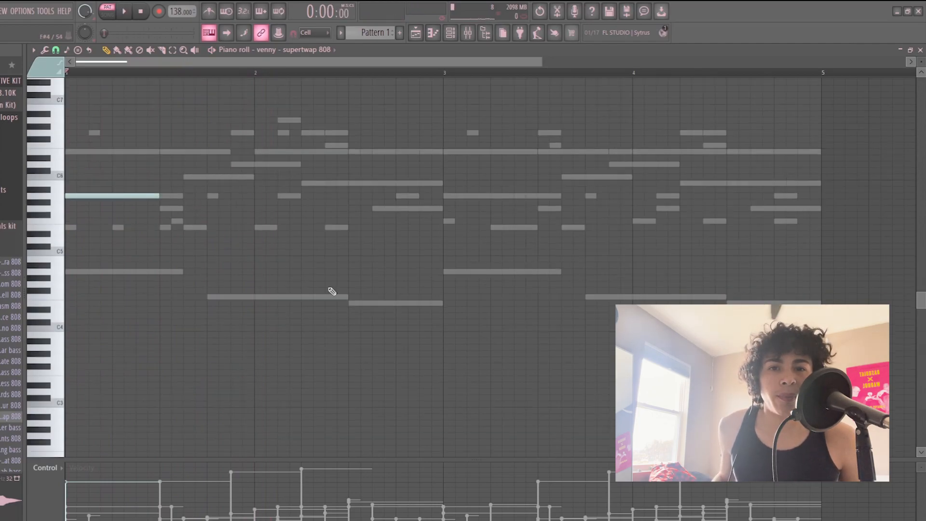
scroll(266, 317, up, 1)
scroll(235, 303, up, 1)
key(space)
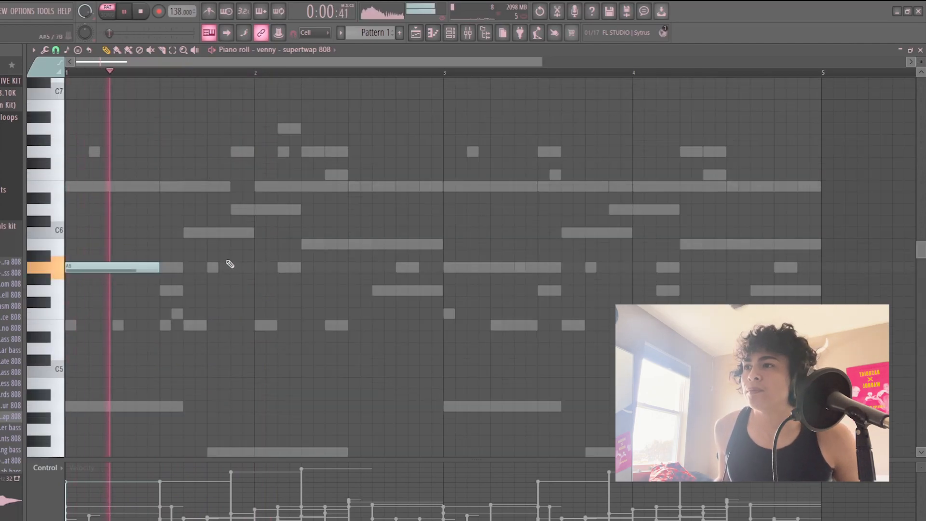
Step: Add a short 808 note at E6 after the opening A5 note, removing the C6 trial note and checking it in playback
click(195, 232)
key(space)
click(188, 175)
drag(188, 175, 187, 188)
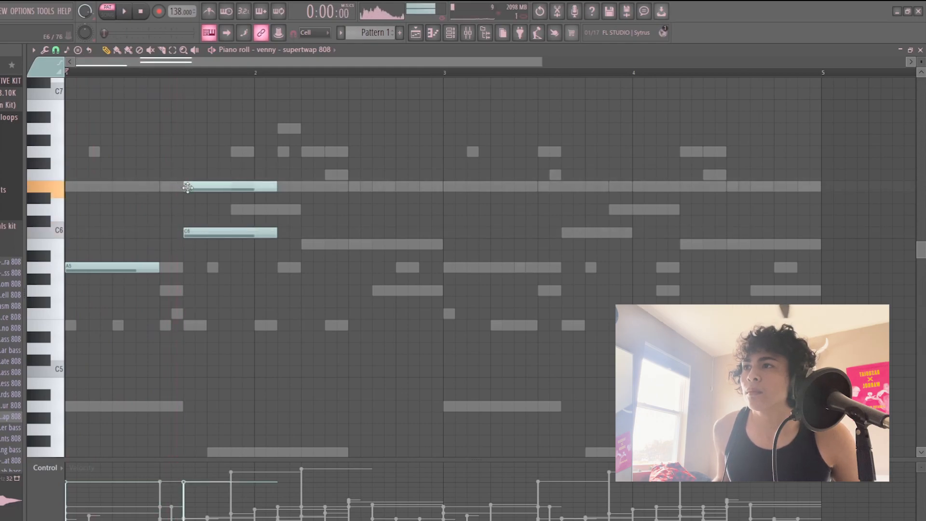
right_click(203, 233)
key(space)
mouse_move(275, 187)
mouse_down()
mouse_move(192, 190)
mouse_move(206, 187)
mouse_up()
key(space)
Step: Add F#5 808 notes at the end of bar 1 and the start of bar 2, playing the pattern between placements
click(213, 303)
key(space)
drag(230, 303, 283, 303)
key(space)
key(space)
click(260, 303)
key(space)
click(284, 303)
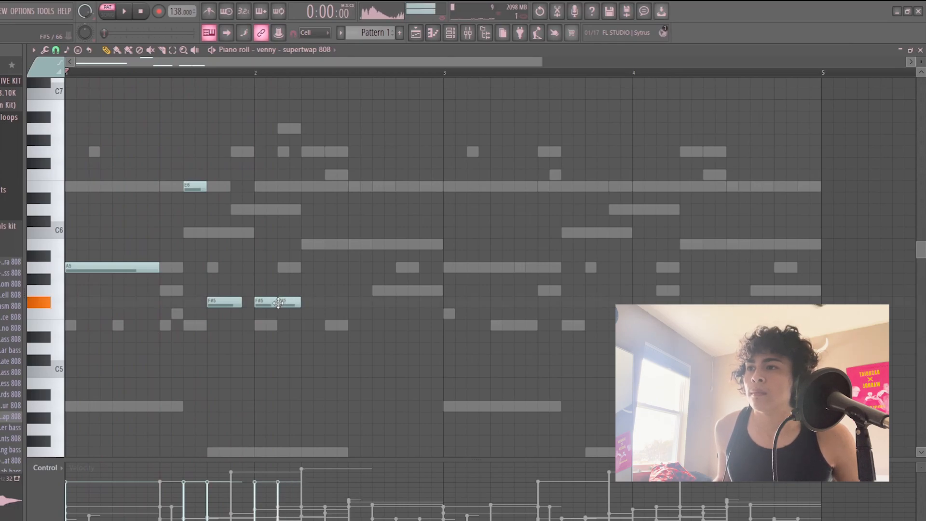
Step: Lengthen the last F#5 note in bar 2 and add a long E5 note after it
drag(307, 301, 330, 301)
click(331, 326)
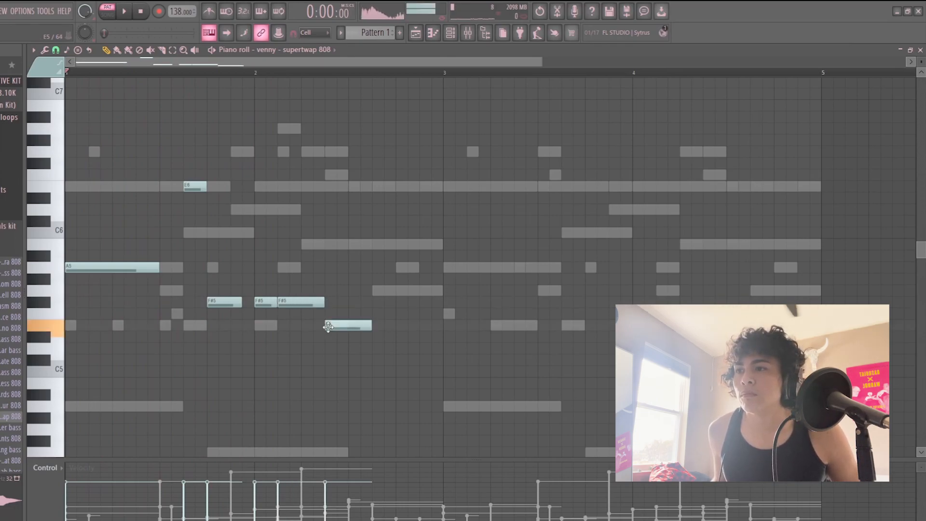
key(space)
drag(377, 326, 434, 330)
scroll(432, 313, down, 1)
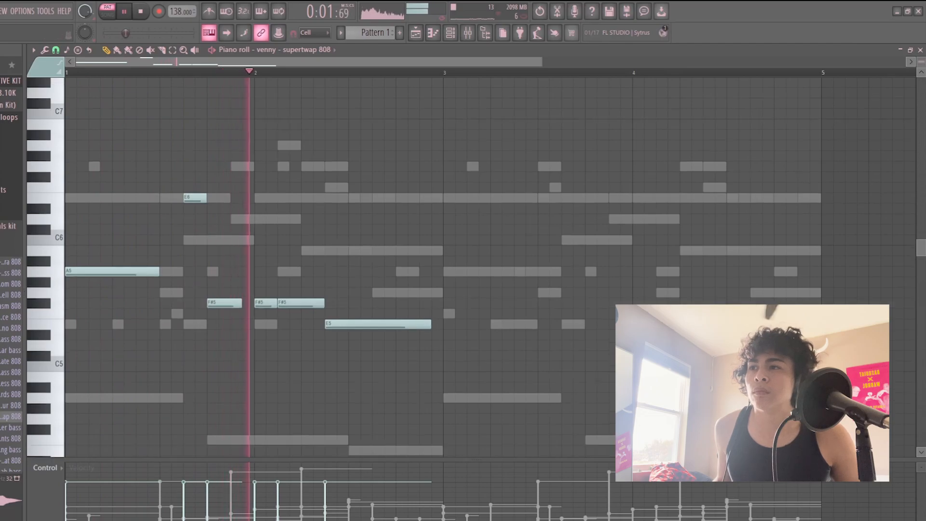
Step: Extend the F#5 run in bar 2 with a longer note and fit the E5 note to the end of the bar
key(space)
drag(323, 302, 368, 306)
click(314, 306)
key(space)
drag(479, 324, 443, 325)
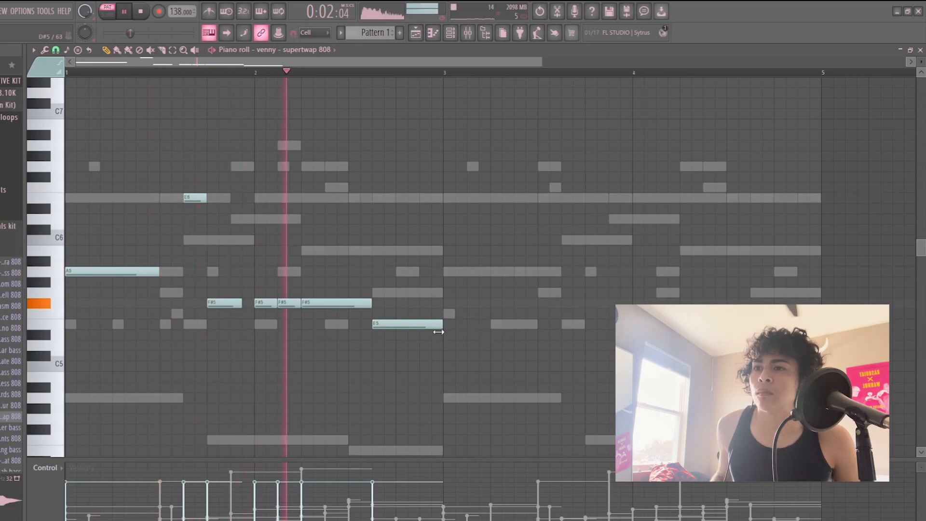
Step: Duplicate the two-bar 808 phrase into bars 3 and 4 and slightly shorten the long F#5 note
key(ctrl+b)
key(ctrl+d)
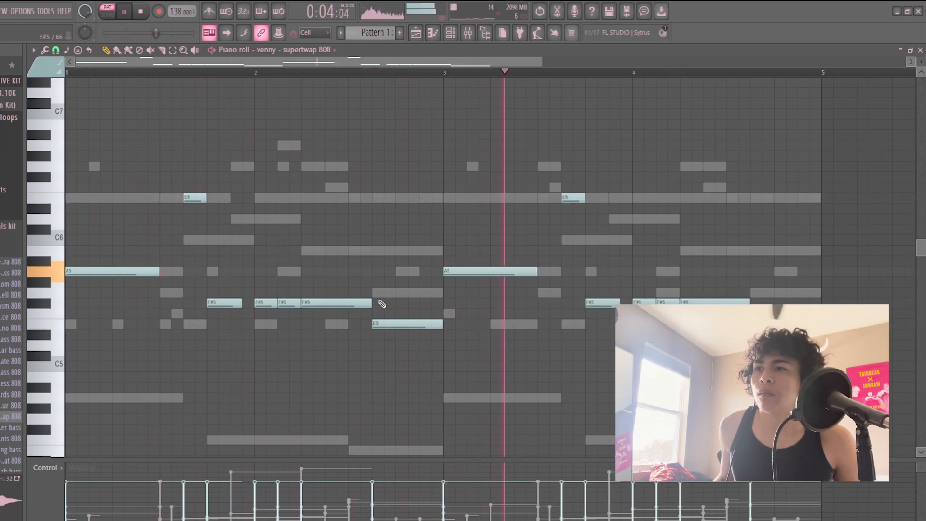
key(space)
drag(368, 303, 355, 302)
Step: Lower the F#7 notes of clvr + blood by one semitone to F7 in both halves of the pattern, checking playback
drag(214, 187, 332, 282)
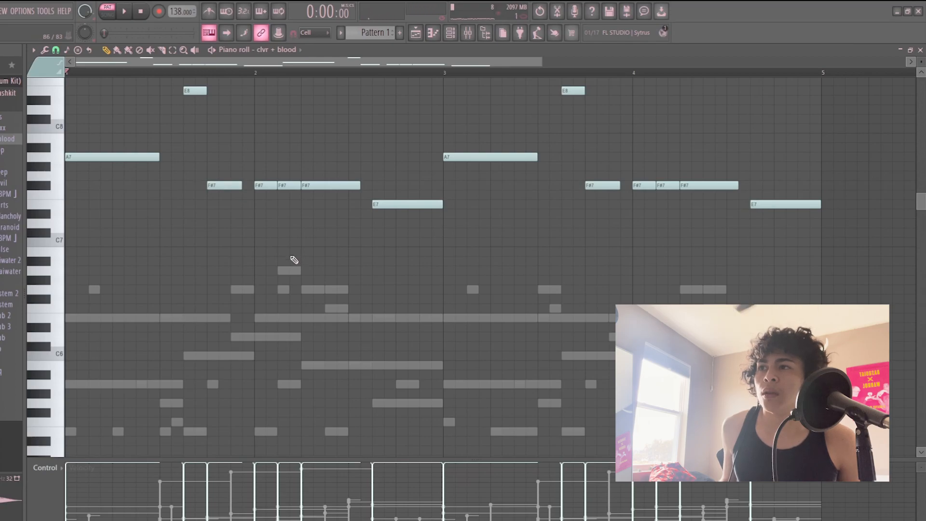
scroll(354, 307, down, 2)
ctrl+click(285, 287)
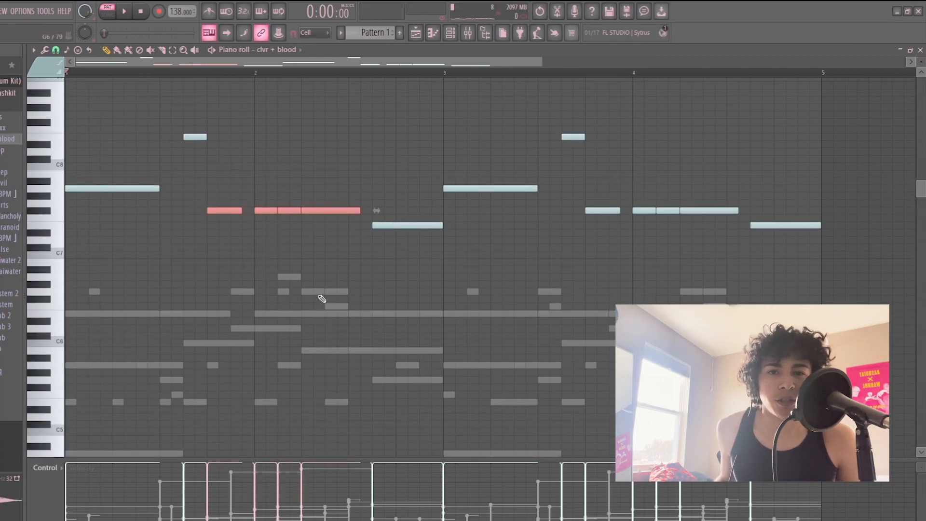
click(337, 294)
key(space)
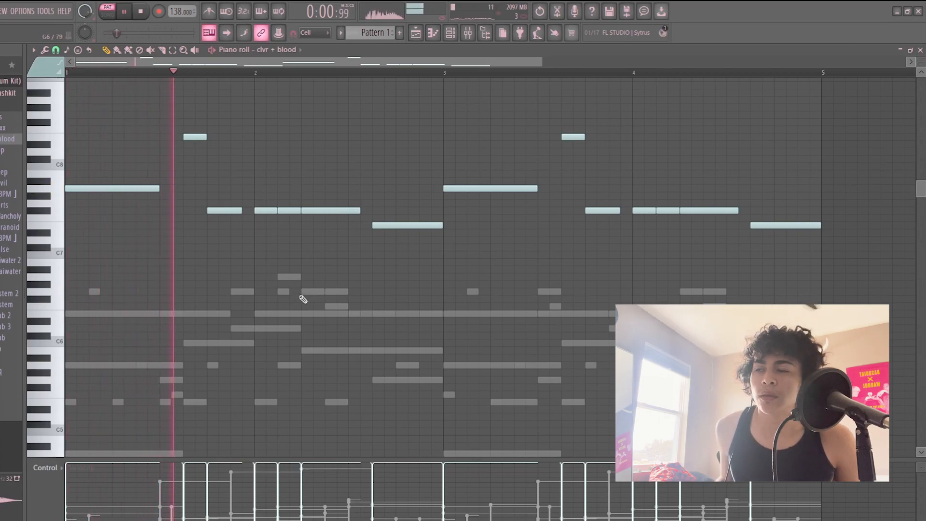
drag(205, 244, 364, 183)
key(shift+Down)
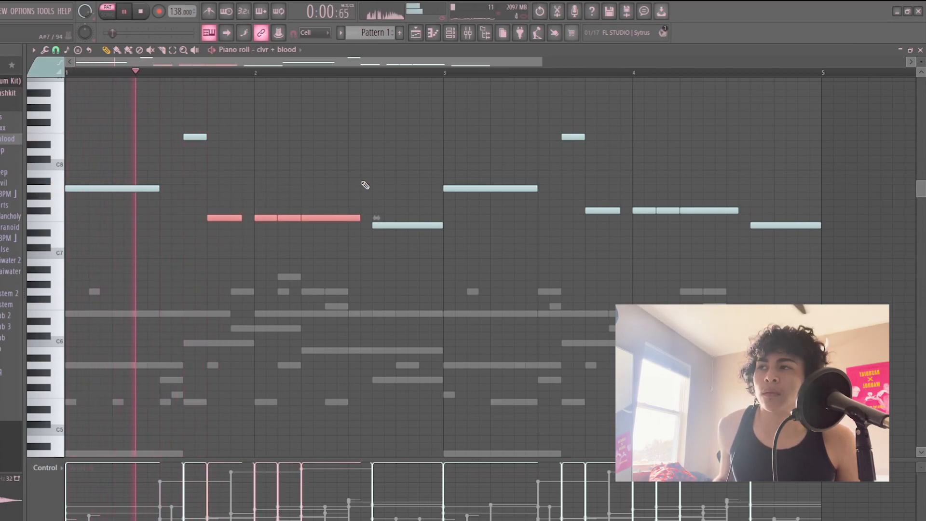
click(433, 179)
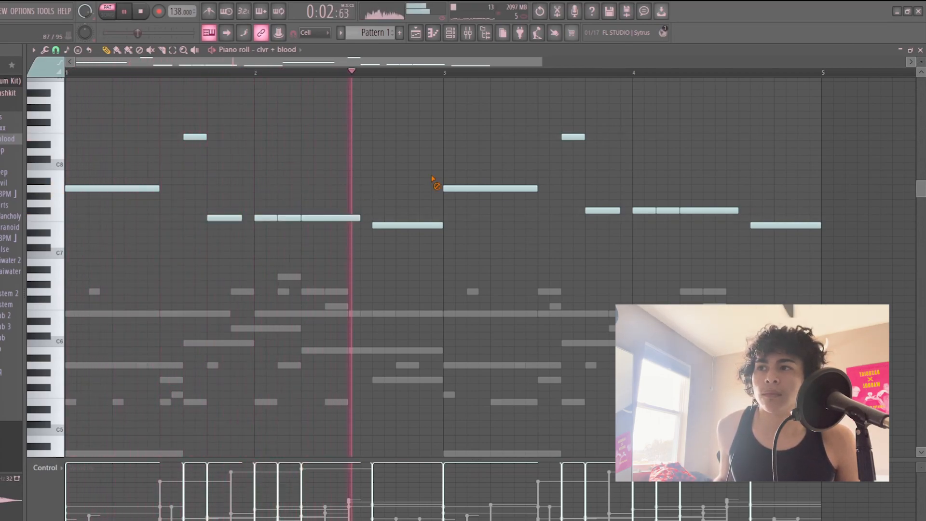
key(space)
drag(645, 215, 737, 197)
key(shift+Down)
Step: Add the CLAP - LUGER sample as a channel and place its hits at steps 9, 15 and 25 and near the end of bar 2
drag(11, 325, 183, 326)
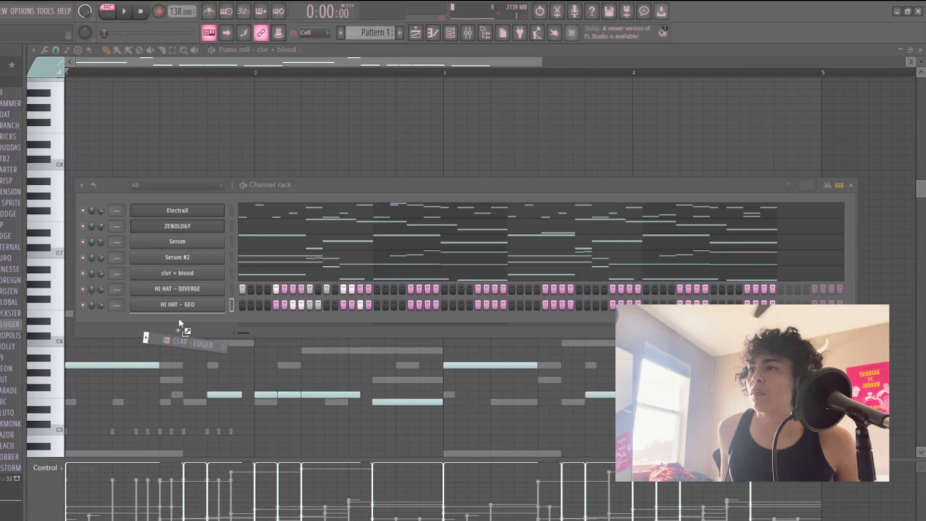
key(space)
click(312, 324)
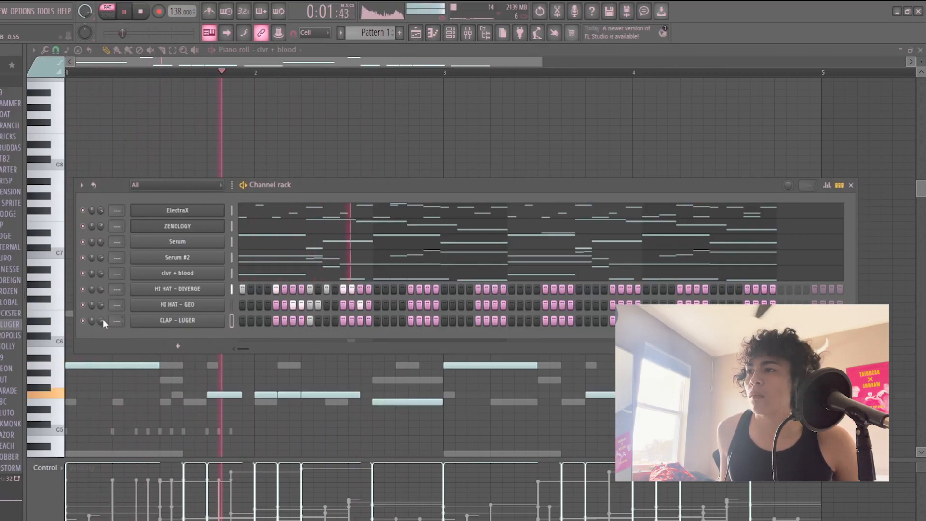
click(360, 320)
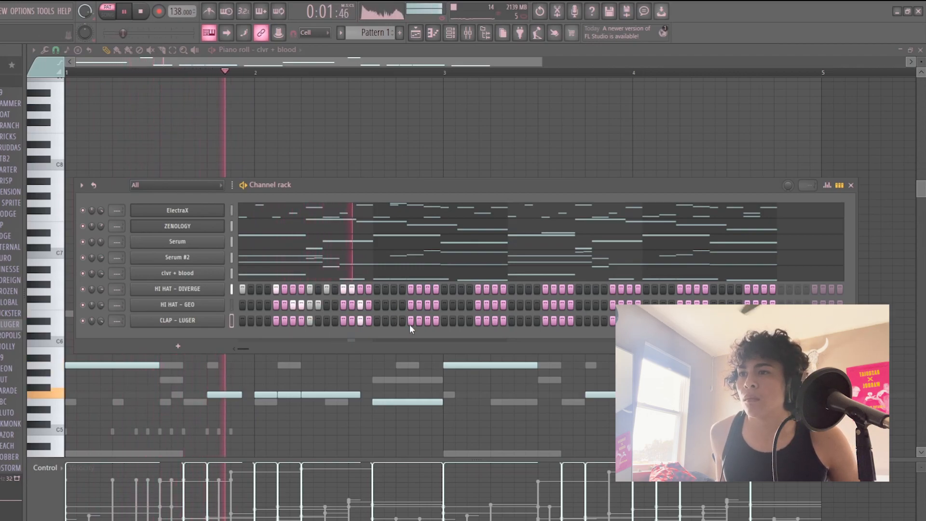
click(445, 320)
drag(486, 322, 503, 323)
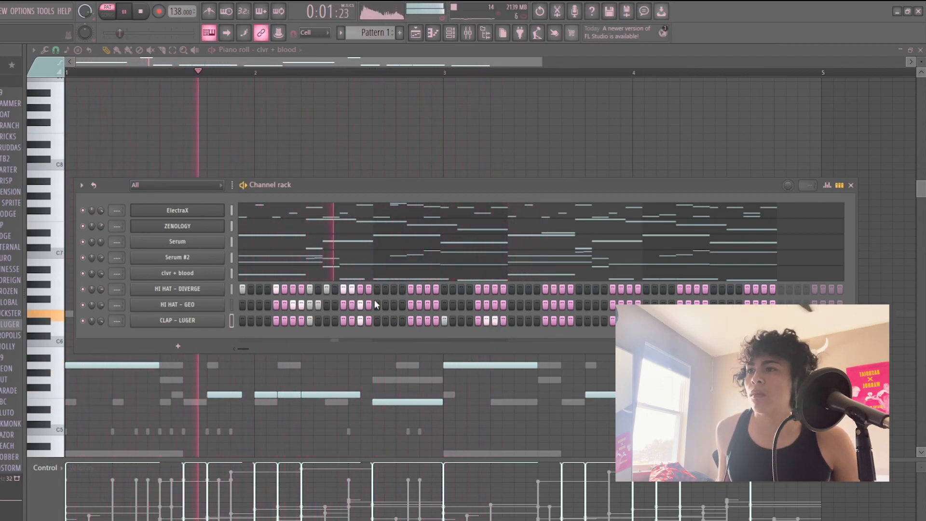
Step: Add more HI HAT - DIVERGE hits between steps 19 and 27 in the second bar, checking them in playback
click(394, 289)
drag(411, 289, 419, 289)
key(space)
key(space)
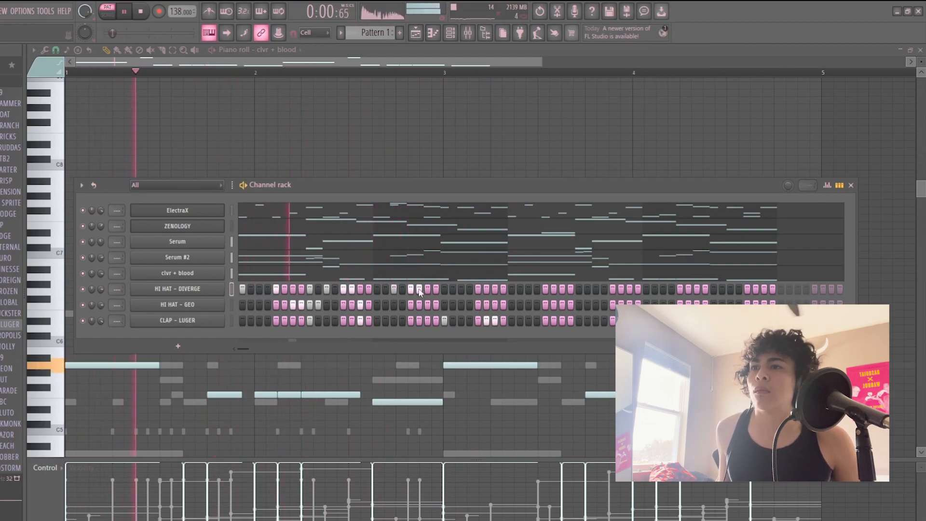
click(426, 289)
click(459, 288)
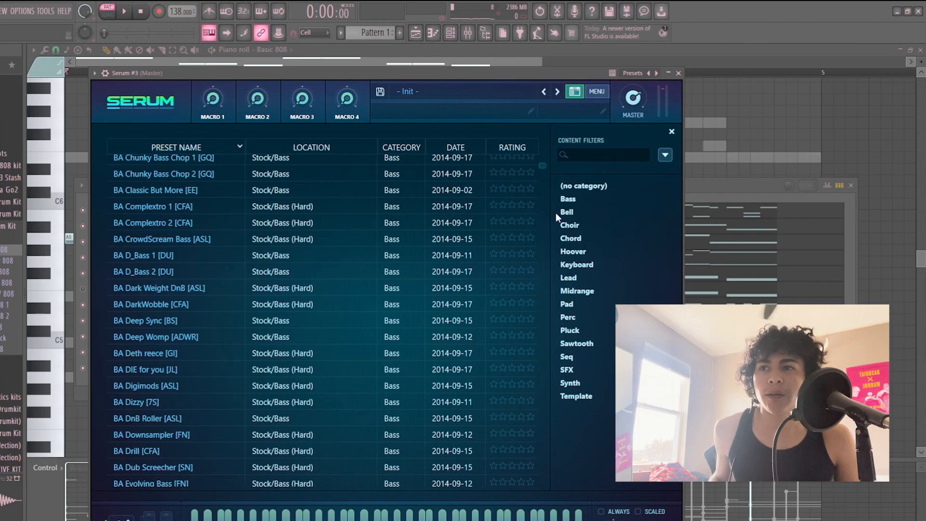
Step: Filter the Serum #3 presets by Chord, audition CHORD - NOISE and switch to CHRD - Distant over the playing pattern
click(575, 238)
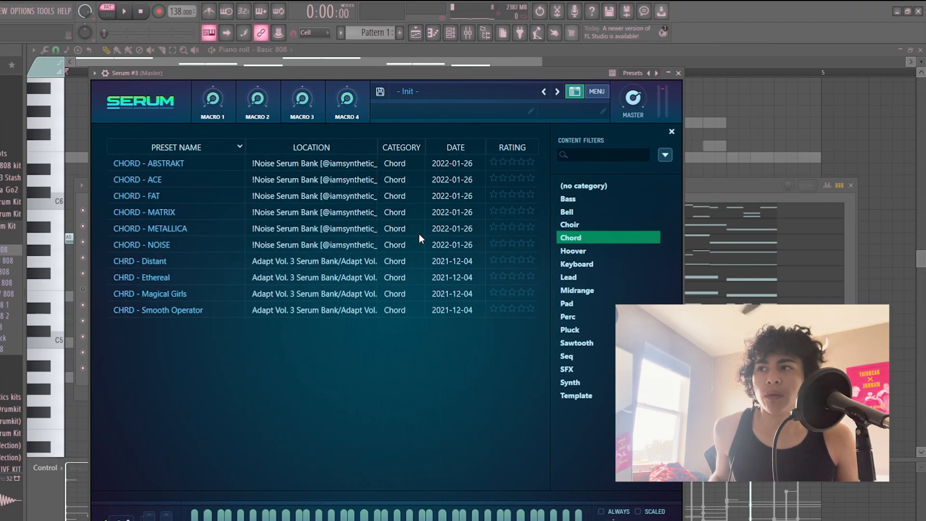
click(309, 245)
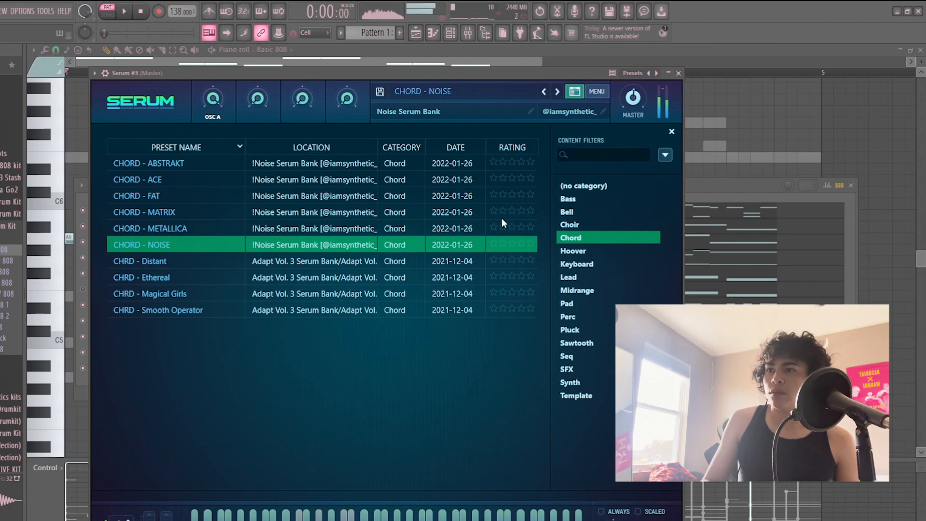
key(space)
key(Down)
key(Down)
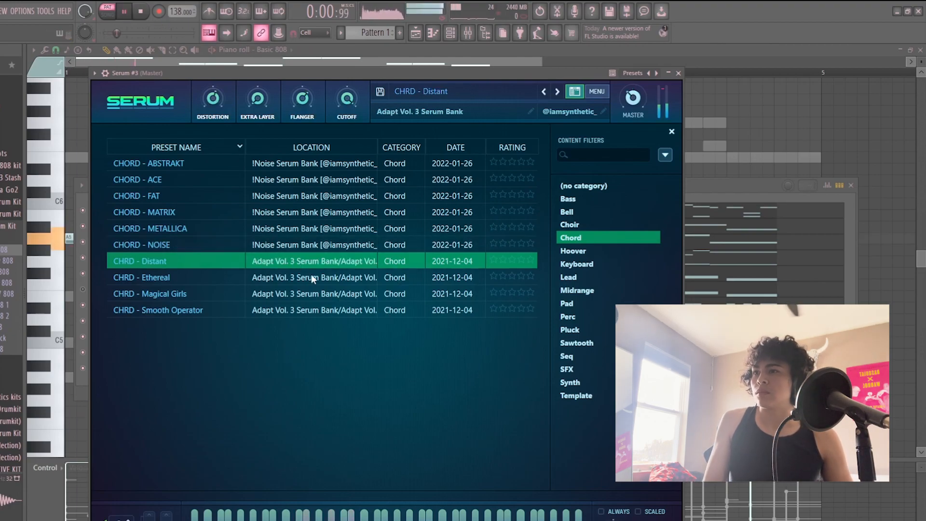
click(678, 72)
Step: Draw bar-long E6 and D6 notes in Serum #3's piano roll and duplicate them into bars 3 and 4
right_click(199, 367)
click(247, 368)
key(space)
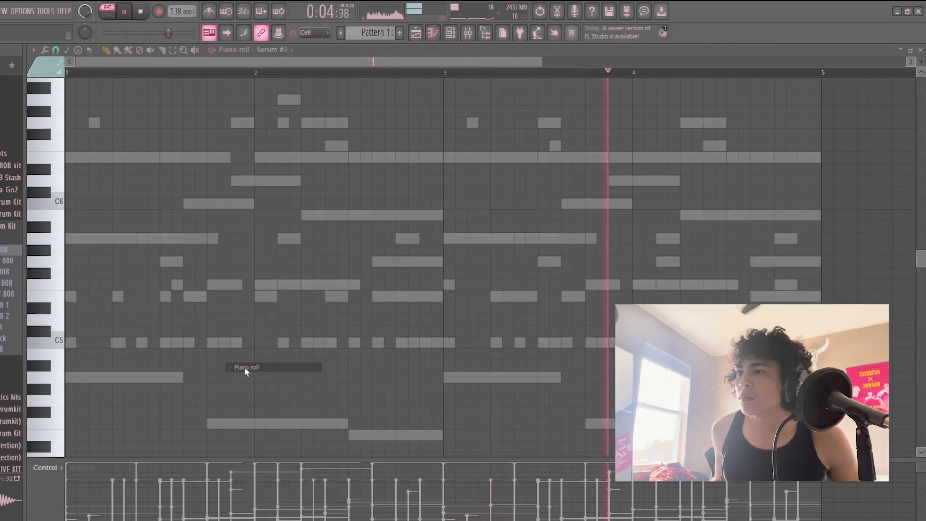
key(space)
drag(59, 166, 254, 159)
click(257, 181)
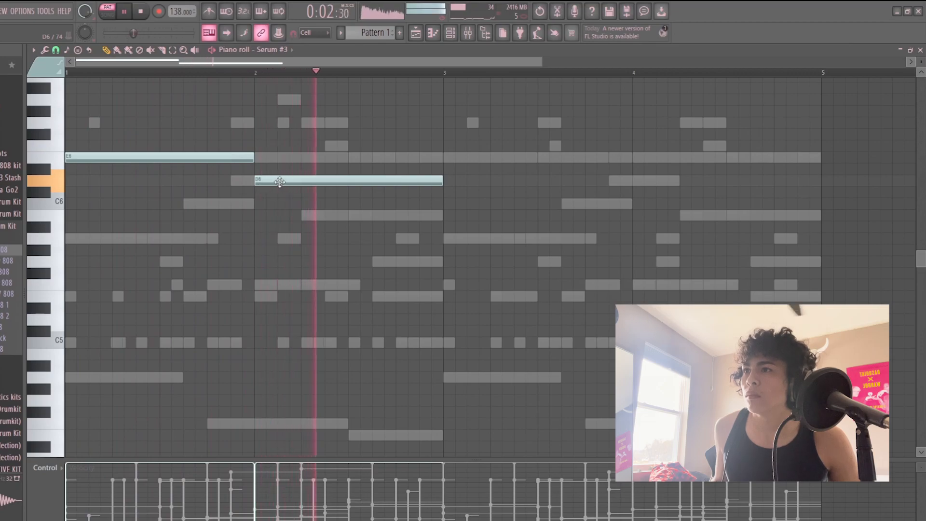
key(ctrl+b)
Step: Add short C6 notes at the end of bars 1 and 3 in the Serum #3 part
scroll(339, 331, up, 3)
scroll(335, 326, down, 2)
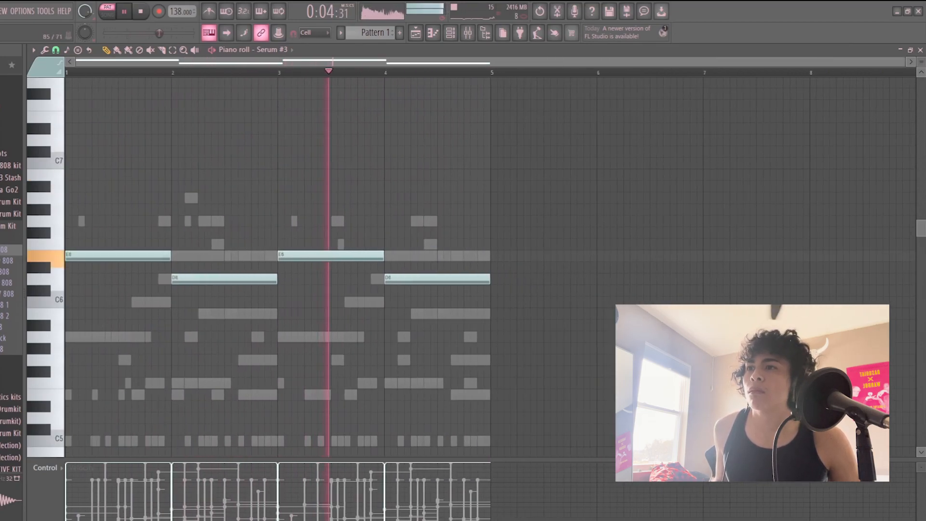
scroll(430, 295, down, 2)
scroll(430, 296, down, 1)
key(space)
drag(160, 241, 159, 261)
key(space)
drag(265, 261, 172, 261)
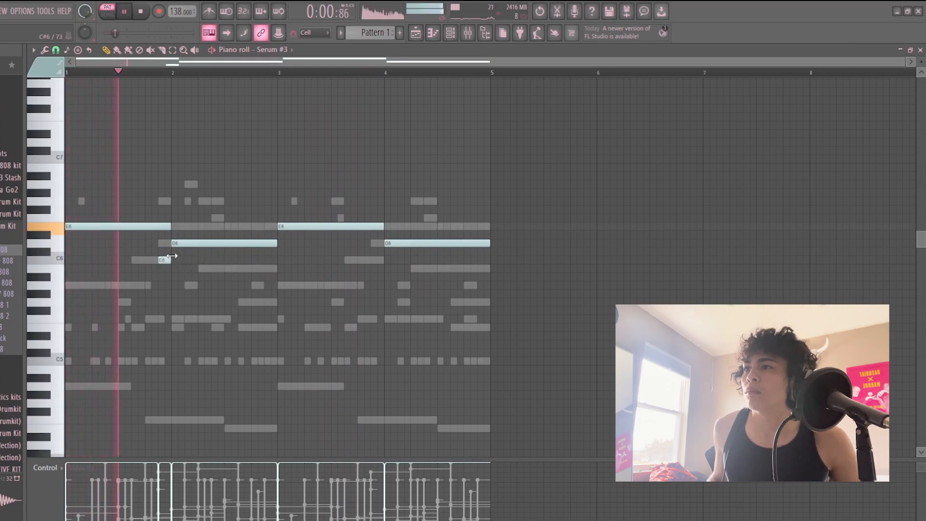
scroll(338, 279, down, 1)
click(375, 265)
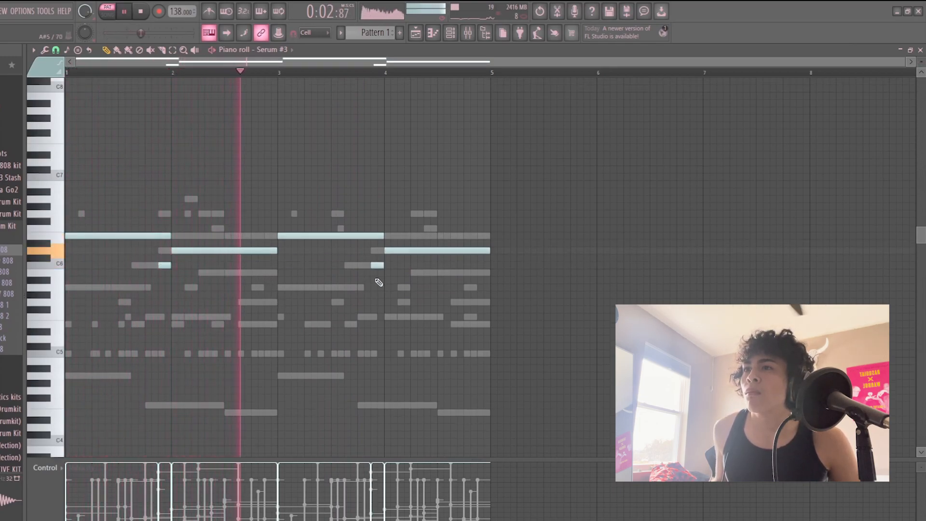
Step: Transpose all the Serum #3 notes down one octave while the pattern plays
scroll(290, 291, down, 1)
scroll(196, 310, up, 1)
key(ctrl+Down)
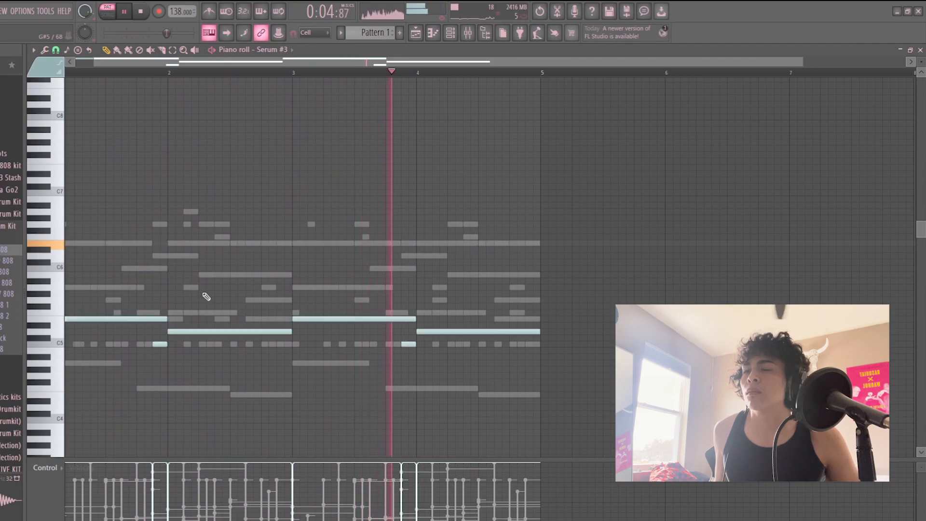
ctrl+right_click(299, 177)
scroll(300, 180, down, 3)
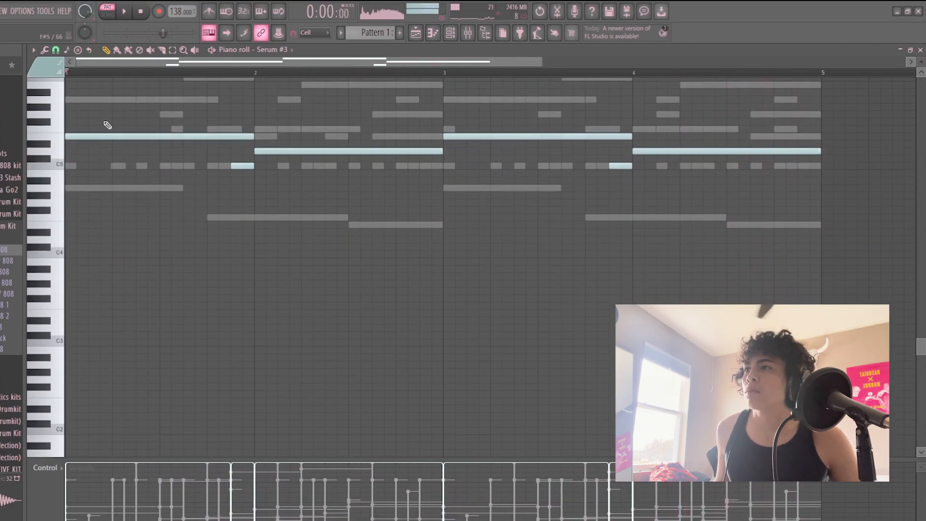
key(space)
Step: Route the selected channels to consecutive mixer tracks starting at insert 9
key(F6)
key(F9)
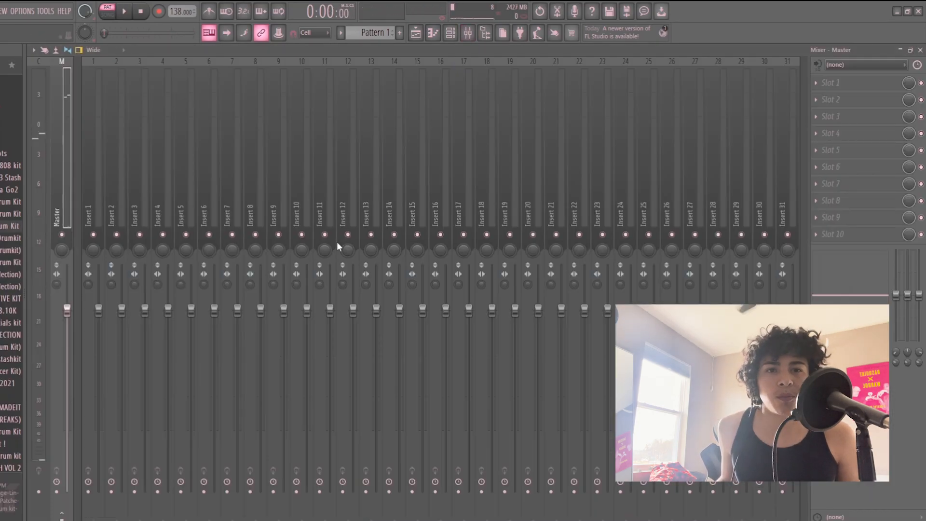
right_click(290, 161)
mouse_move(369, 172)
click(482, 187)
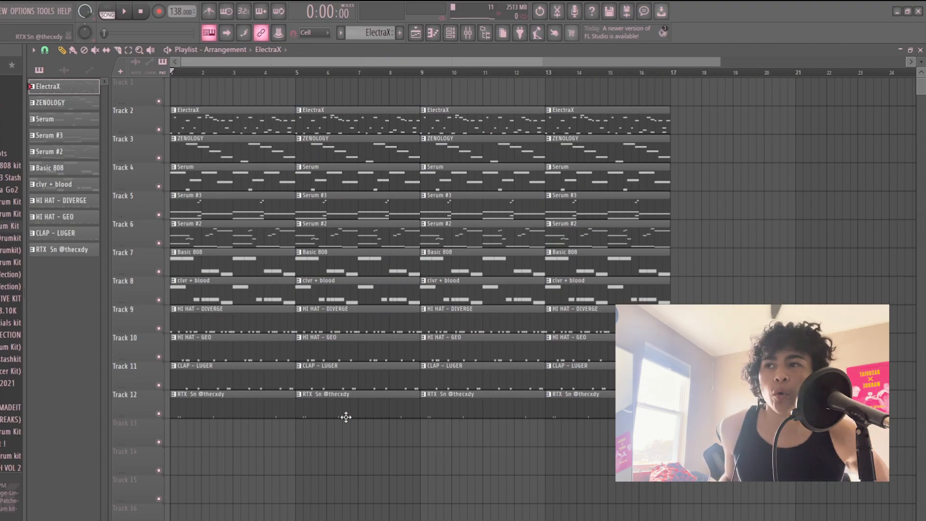
Step: Select the arranged pattern clips across the playlist tracks
ctrl+scroll(345, 416, down, 3)
alt+scroll(371, 388, down, 4)
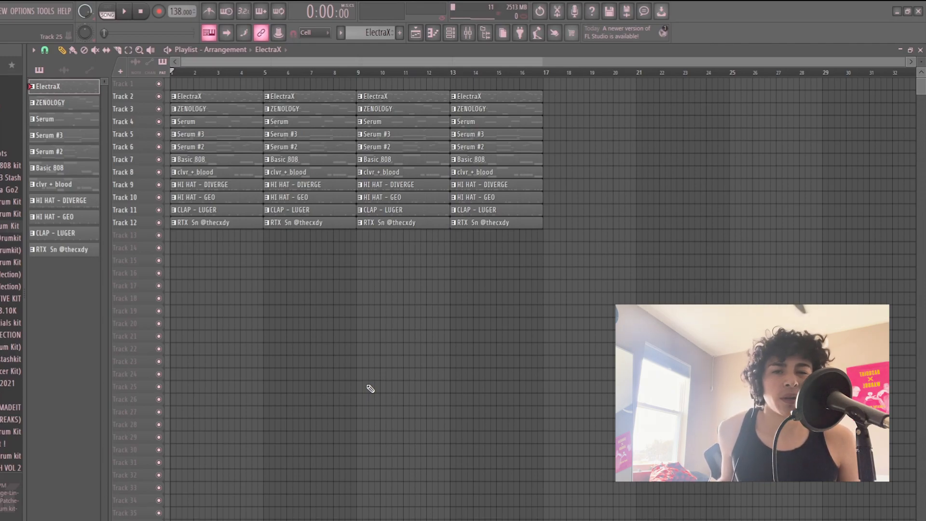
ctrl+right_click(368, 342)
ctrl+drag(276, 100, 786, 499)
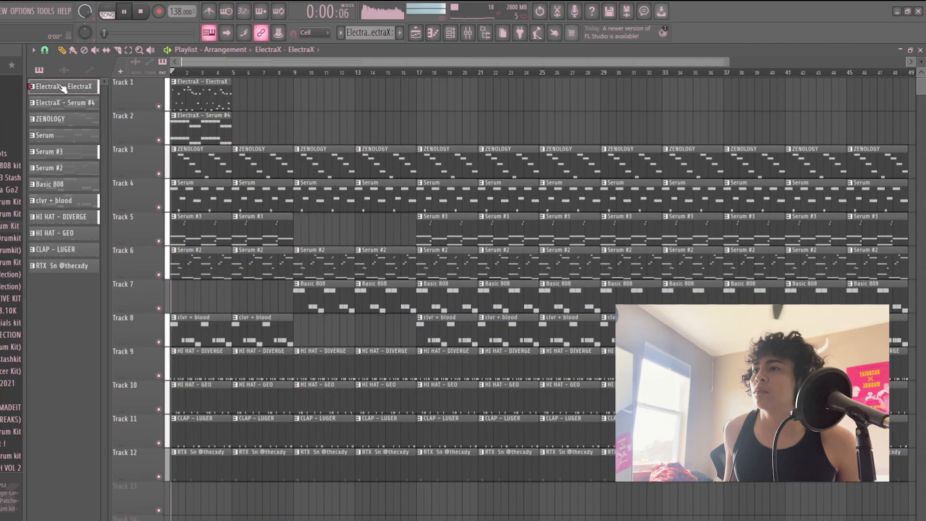
Step: Route the Serum #4 channel to mixer insert 7 and load Fruity Parametric EQ 2 in its second effect slot
key(F9)
right_click(236, 176)
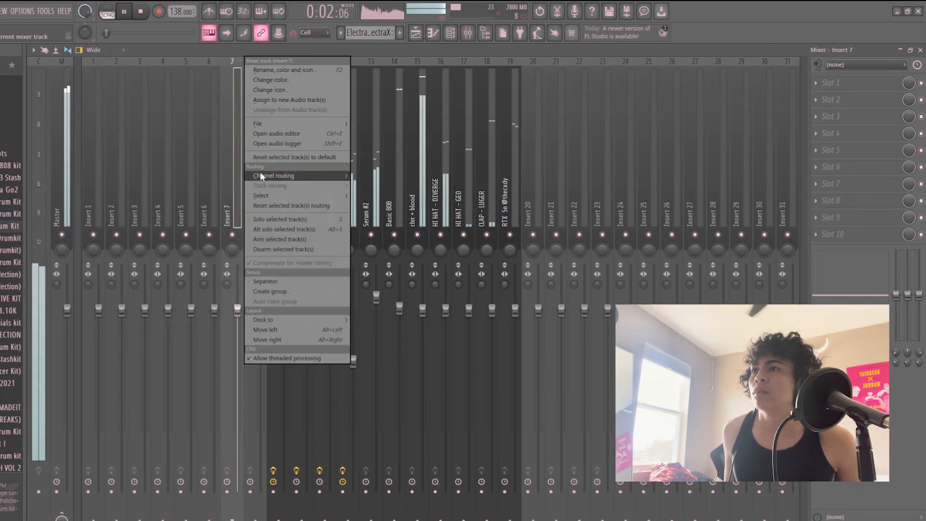
click(386, 175)
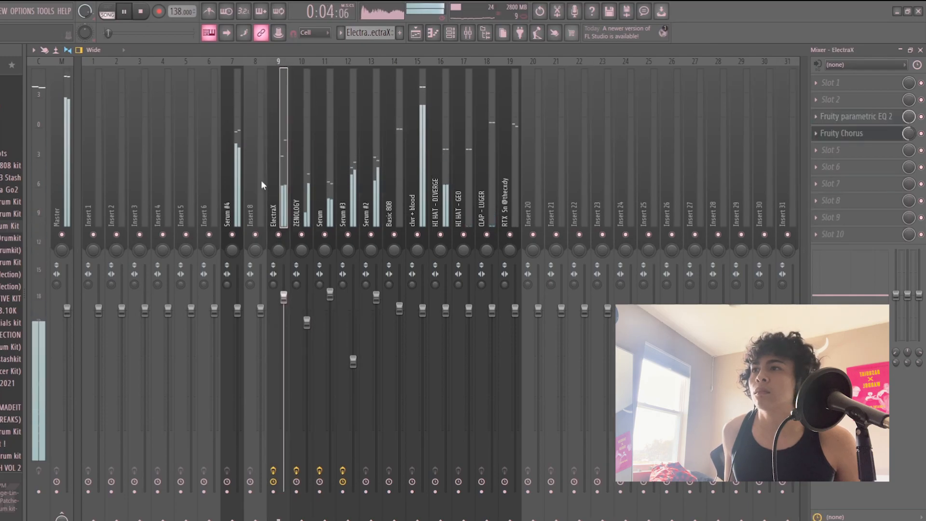
click(839, 100)
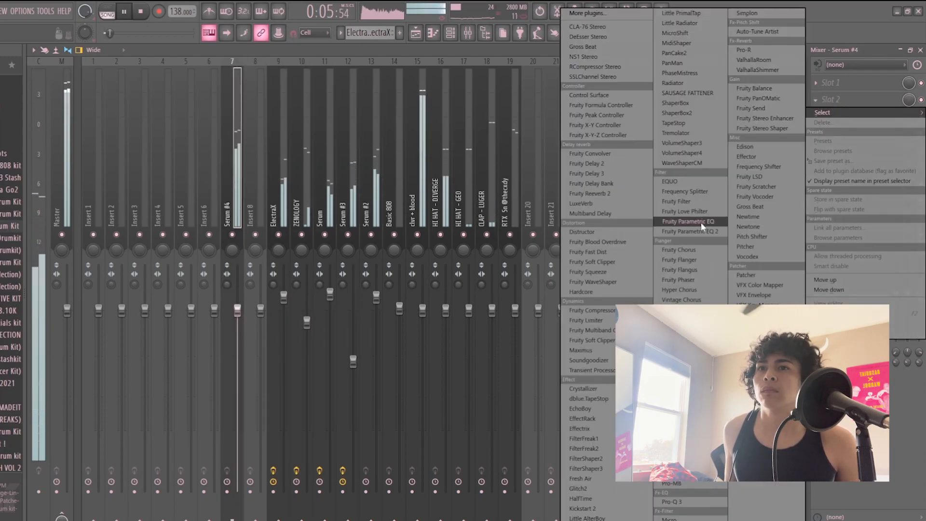
click(685, 233)
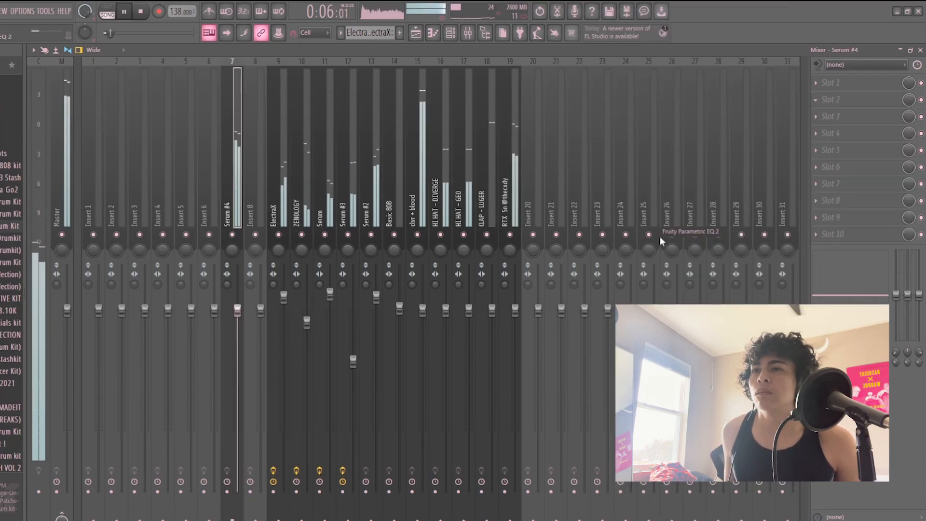
Step: Shape the Serum #4 EQ with a steep low cut on band 1, and lower bands 2, 6 and 7
drag(112, 188, 161, 252)
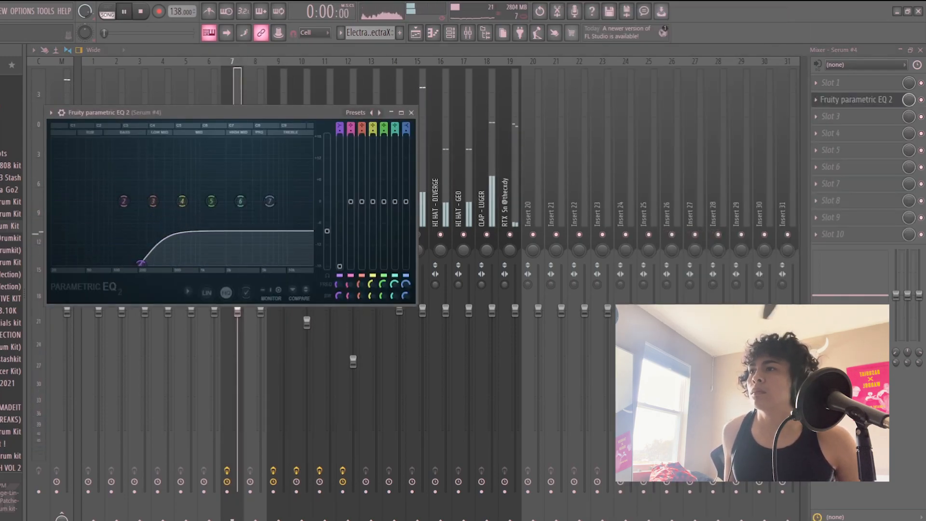
key(ctrl+z)
drag(102, 211, 156, 263)
drag(128, 227, 130, 231)
drag(274, 208, 237, 210)
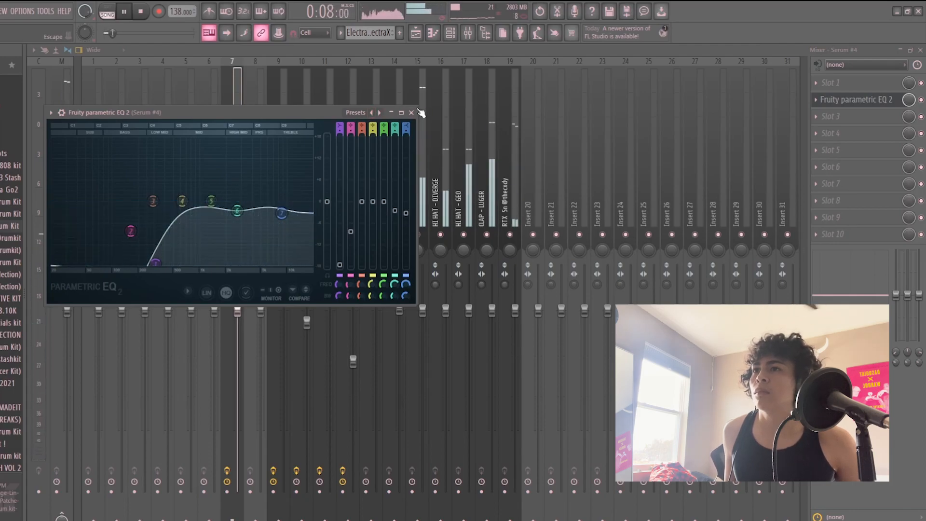
Step: Stop playback, open the settings of the prod tag audio clip on Track 13 and adjust its volume
click(415, 35)
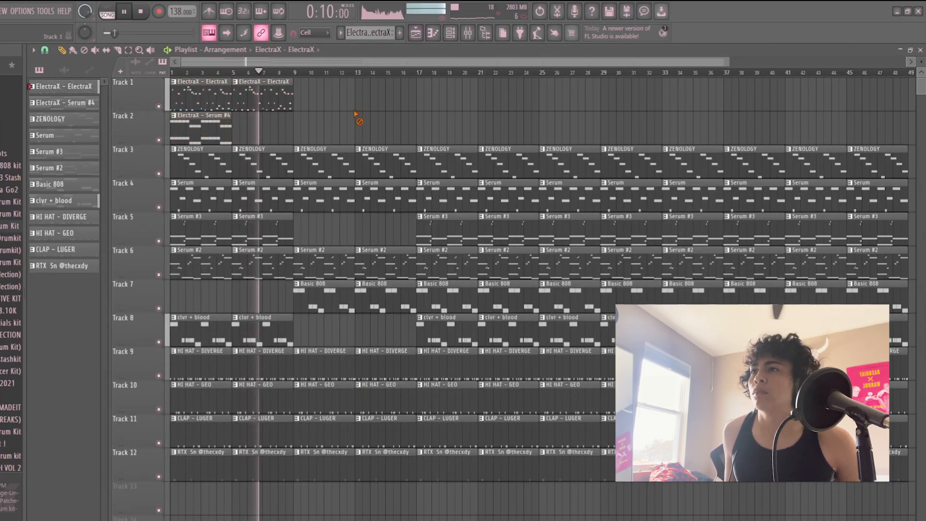
click(138, 11)
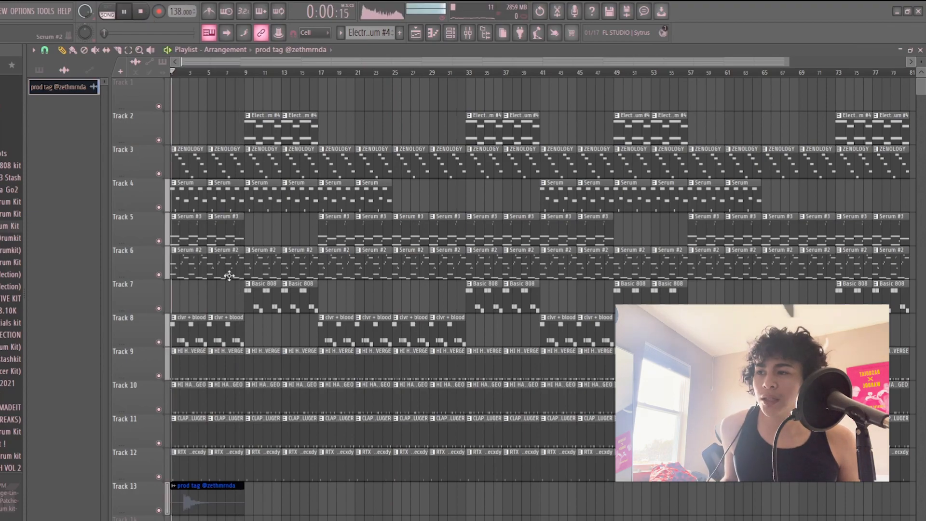
ctrl+right_click(180, 496)
double_click(348, 302)
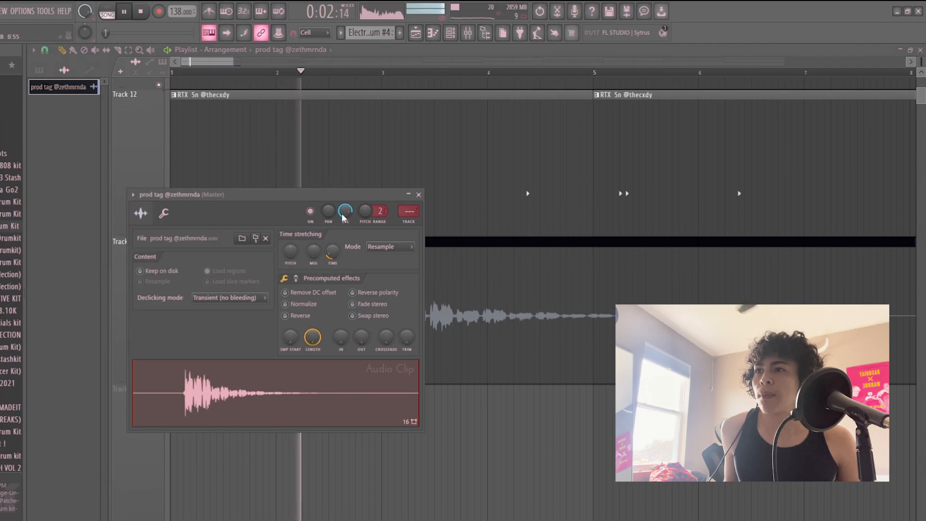
scroll(497, 432, down, 3)
right_click(494, 431)
click(118, 51)
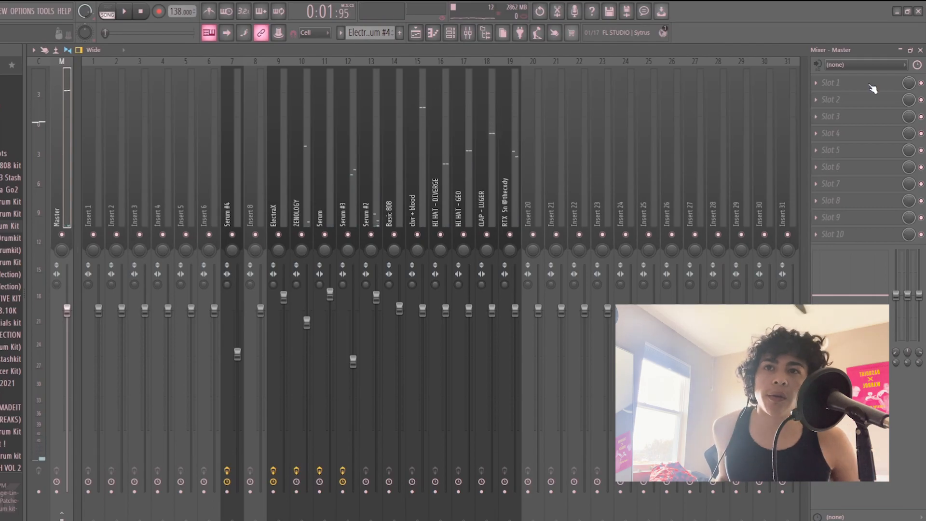
Step: Load an effect plugin on the Master mixer track
click(837, 167)
click(618, 263)
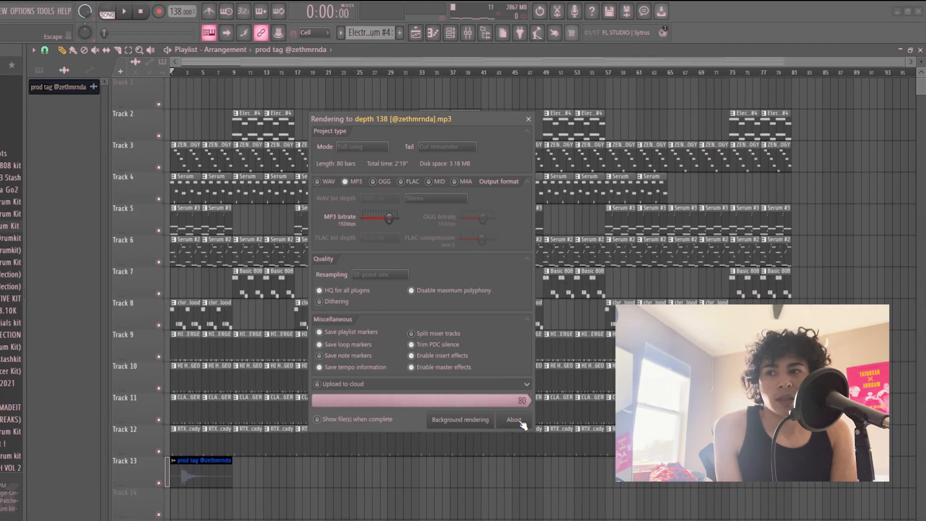
Step: Render the full song as a 192 kbps MP3 with the tail set to cut remainder
click(515, 420)
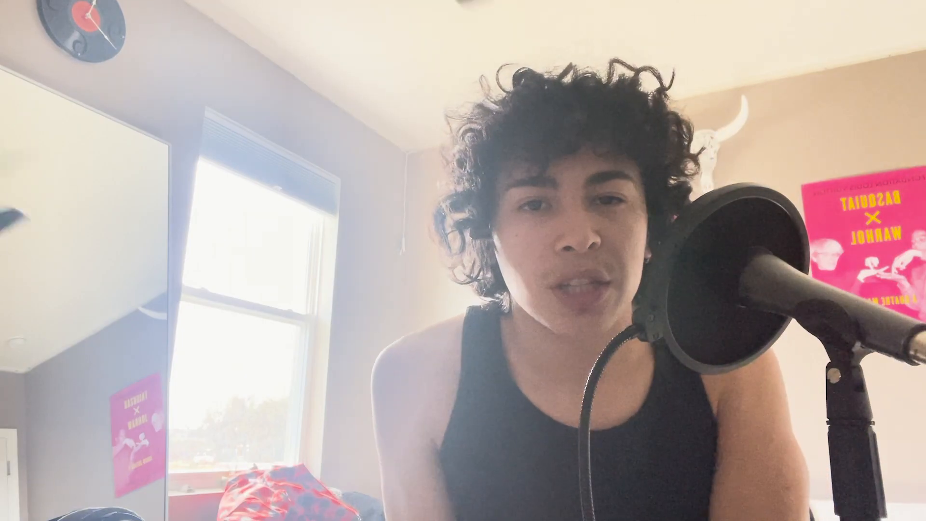